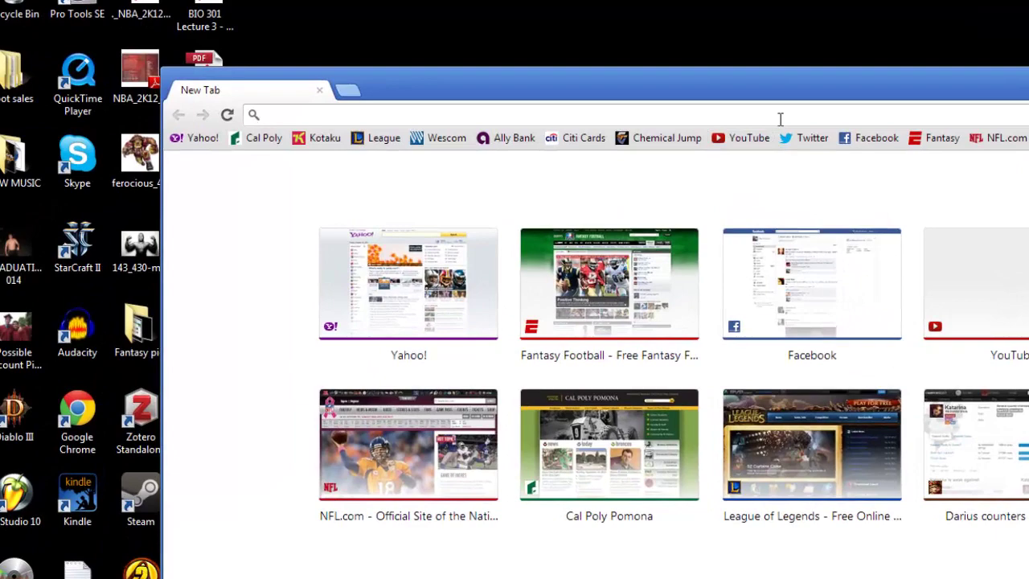
Search Google for ccleaner and open the Piriform CCleaner download page listing its editions
{"action": "type", "text": "ccleaner"}
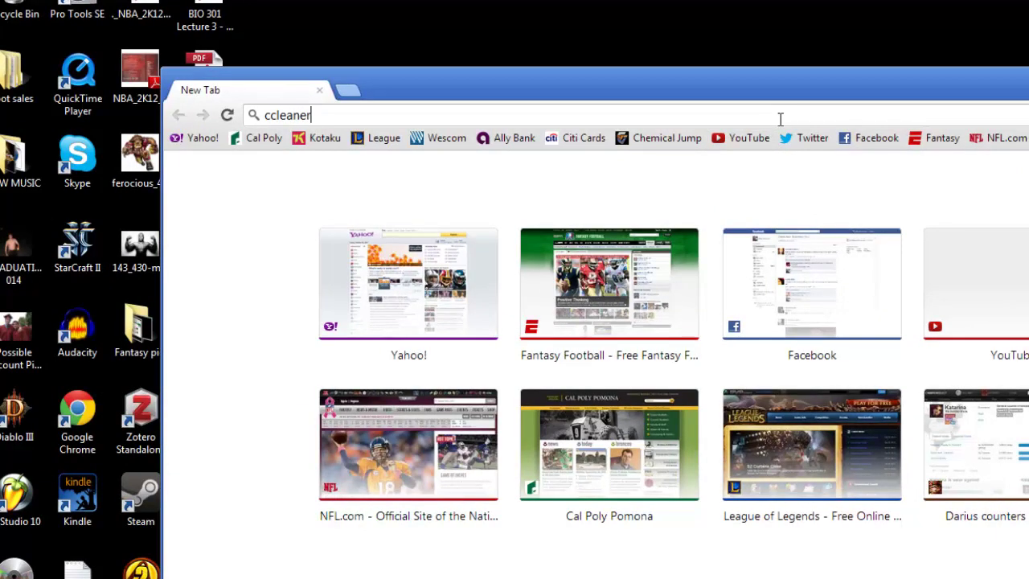
{"action": "key", "text": "Return"}
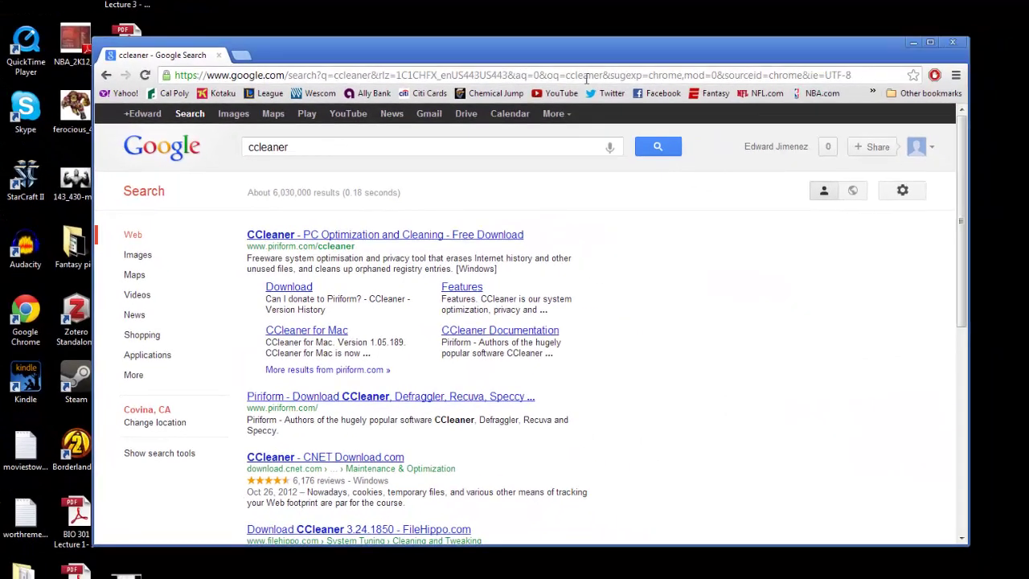
{"action": "left_click", "coordinate": [419, 234]}
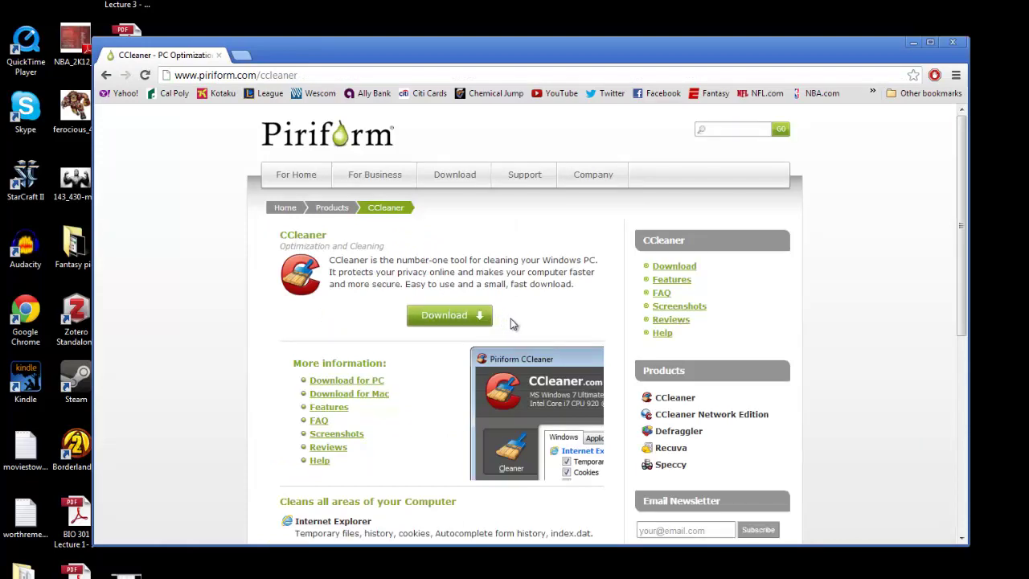
{"action": "left_click", "coordinate": [465, 318]}
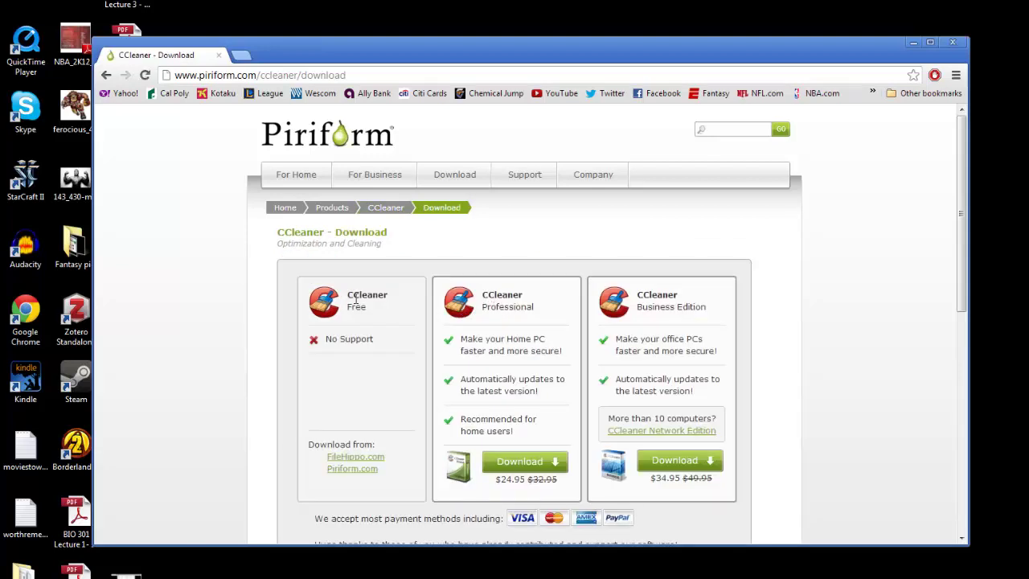
{"action": "scroll", "coordinate": [374, 326], "scroll_direction": "down", "scroll_amount": 1}
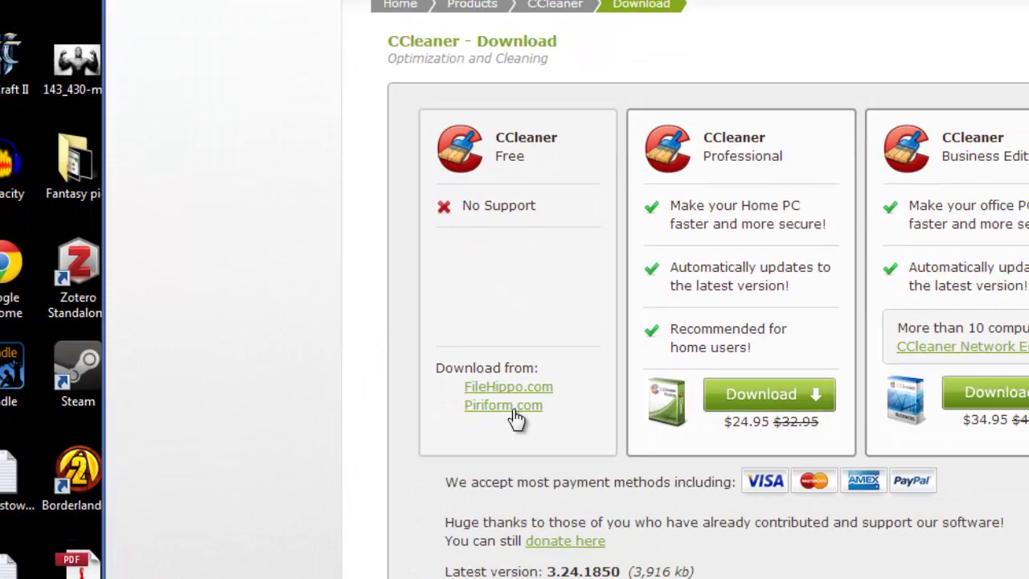
Download the free CCleaner installer ccsetup324.exe from Piriform.com and launch it
{"action": "left_click", "coordinate": [551, 411]}
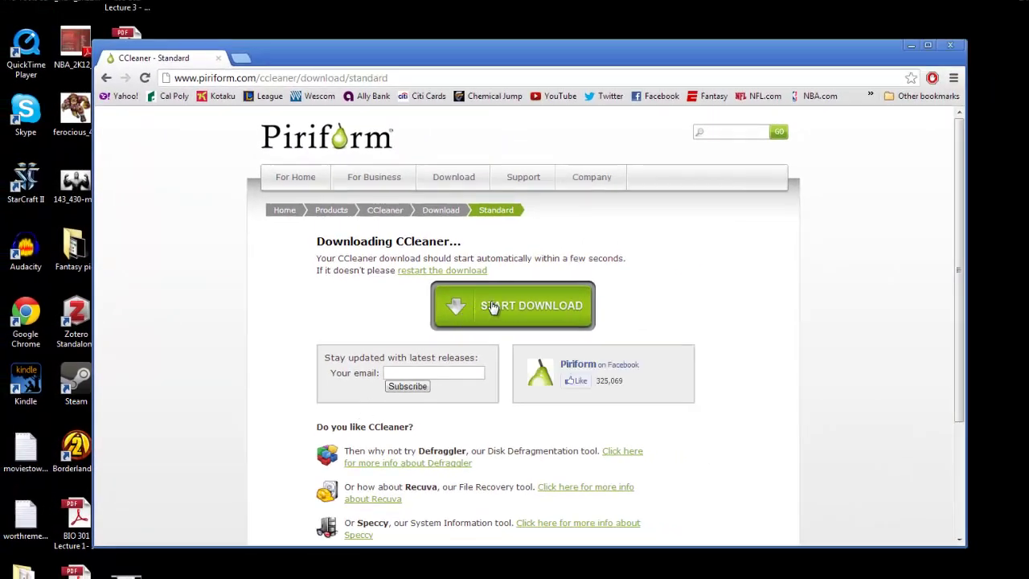
{"action": "left_click", "coordinate": [489, 306]}
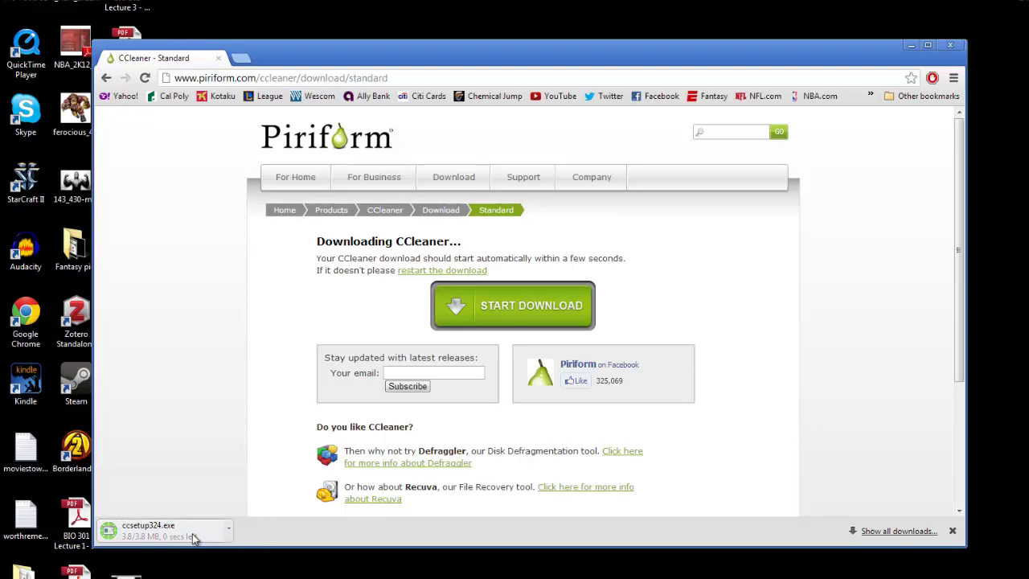
{"action": "left_click", "coordinate": [568, 316]}
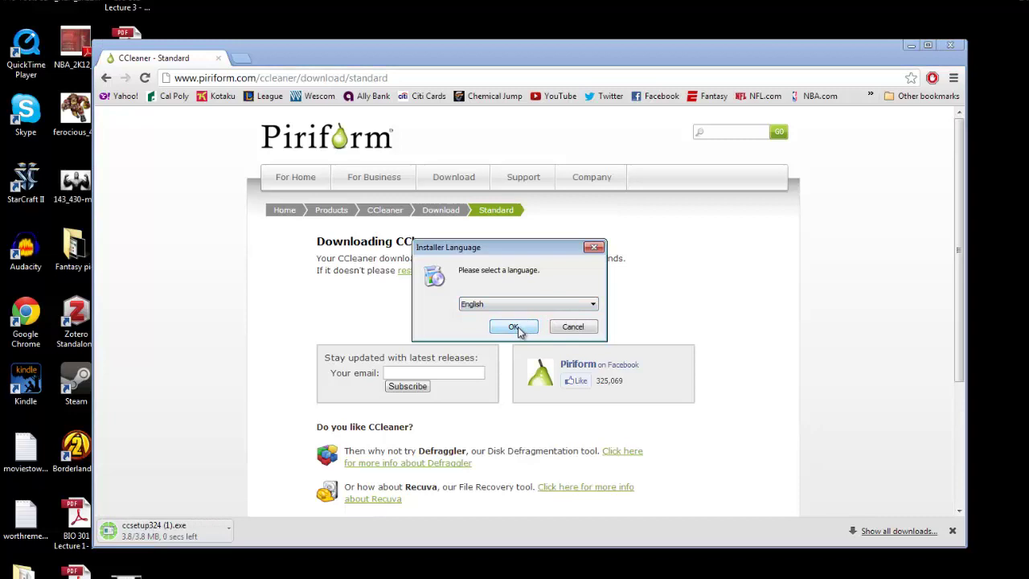
Install CCleaner v3.24 in English, accepting the license and skipping Start Menu shortcuts
{"action": "left_click", "coordinate": [911, 45]}
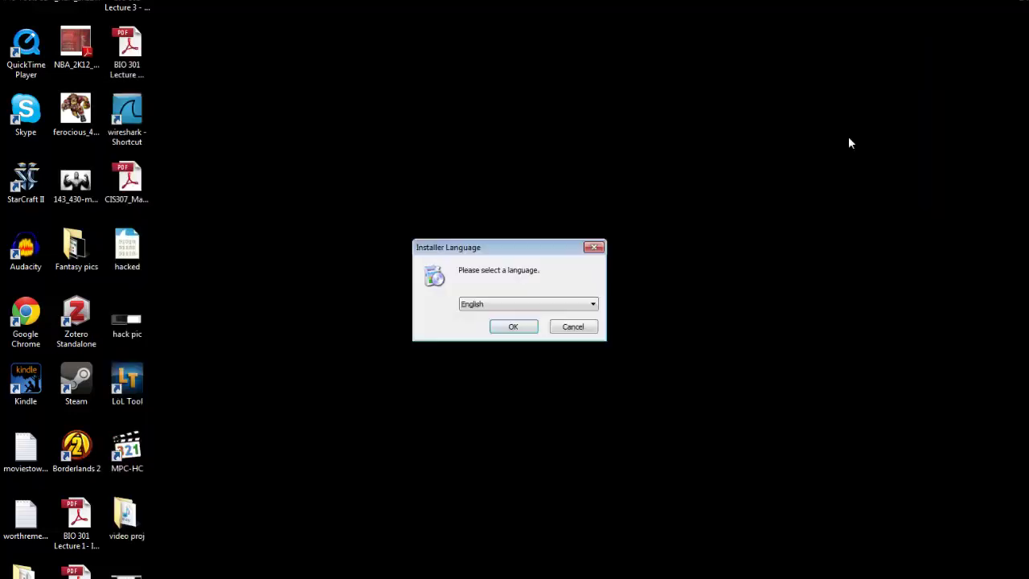
{"action": "left_click", "coordinate": [514, 327]}
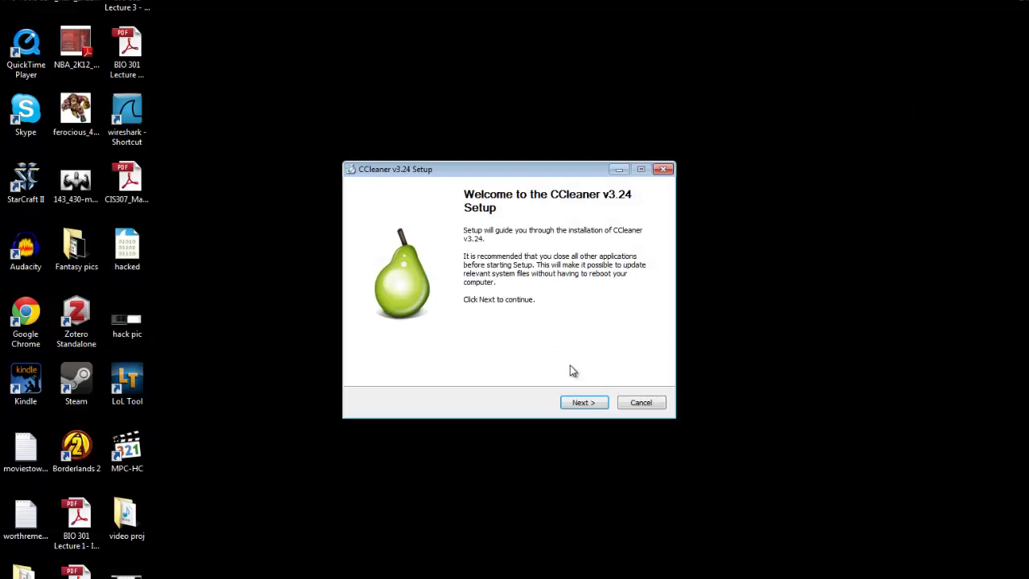
{"action": "left_click", "coordinate": [589, 404]}
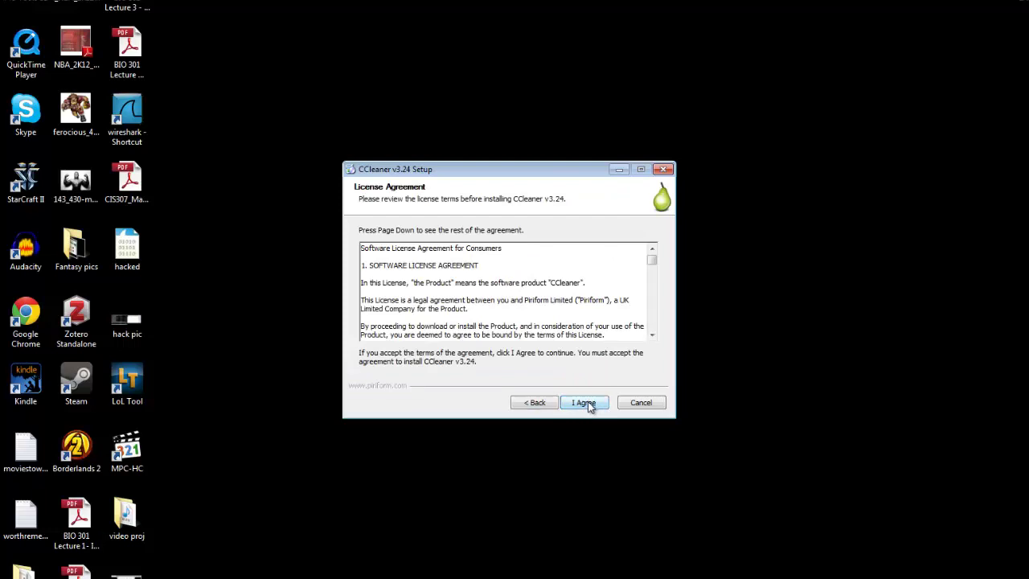
{"action": "left_click", "coordinate": [588, 402]}
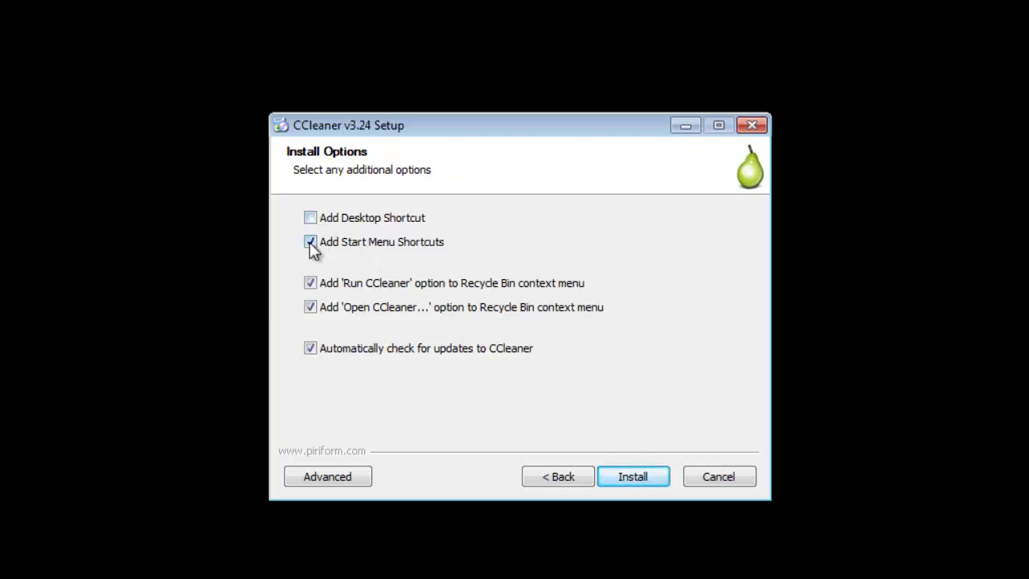
{"action": "left_click", "coordinate": [311, 244]}
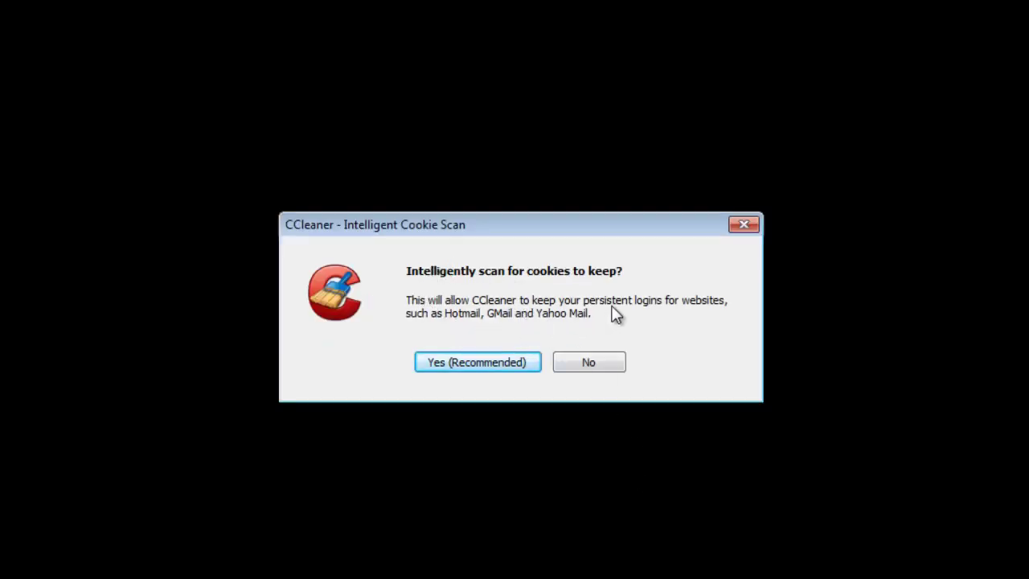
Accept the recommended Intelligent Cookie Scan so CCleaner keeps useful cookies
{"action": "left_click", "coordinate": [491, 363]}
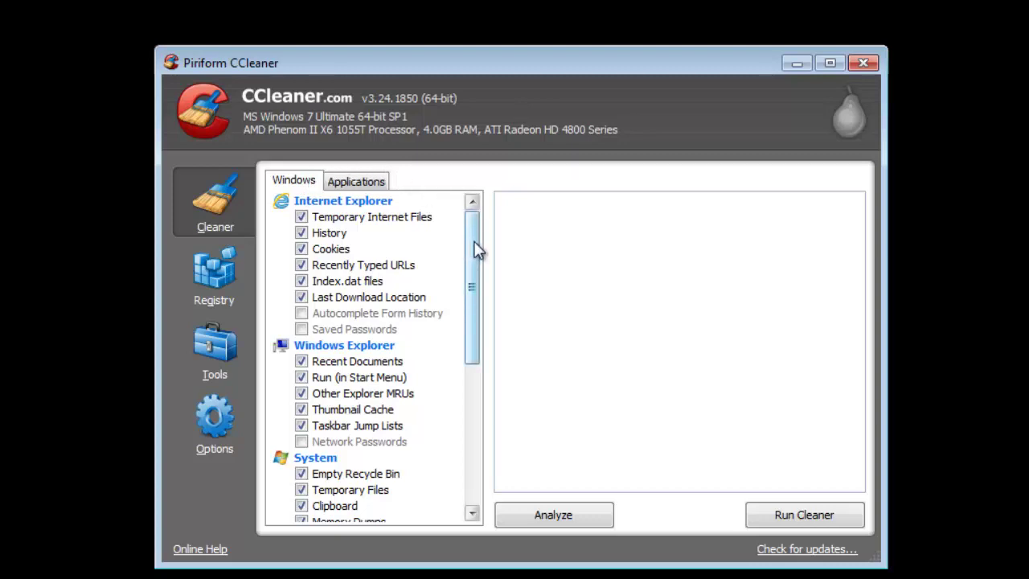
Leave Autocomplete Form History unticked and tick Windows Error Reporting in the Windows checklist
{"action": "left_click_drag", "start_coordinate": [477, 252], "coordinate": [492, 287]}
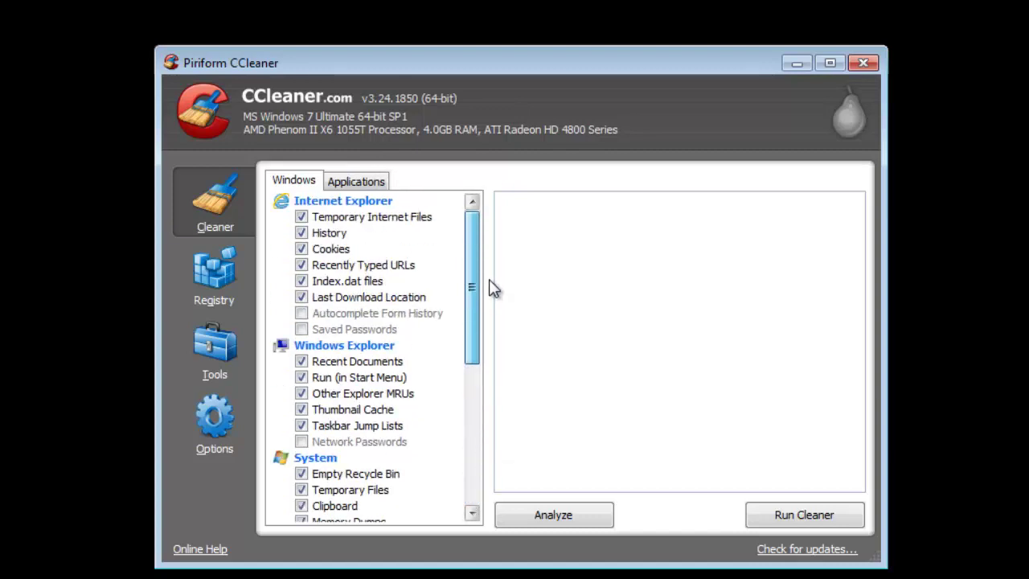
{"action": "left_click", "coordinate": [302, 314]}
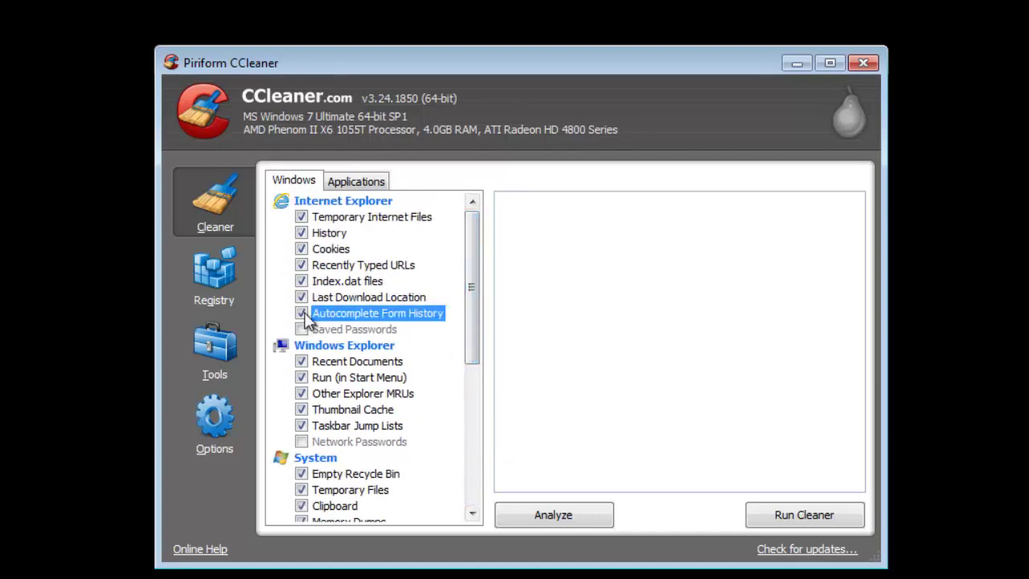
{"action": "left_click", "coordinate": [302, 314]}
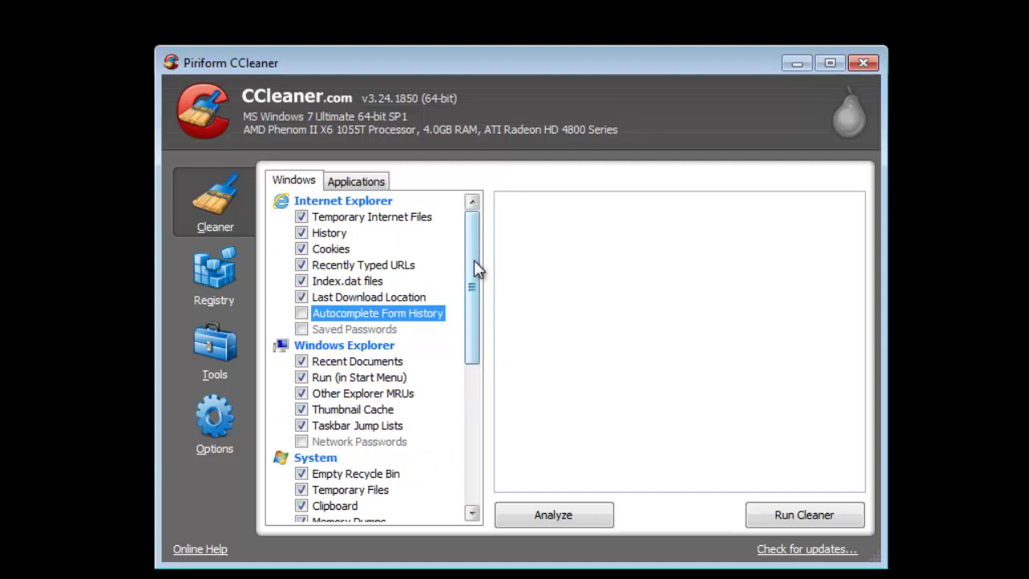
{"action": "left_click_drag", "start_coordinate": [478, 269], "coordinate": [454, 400]}
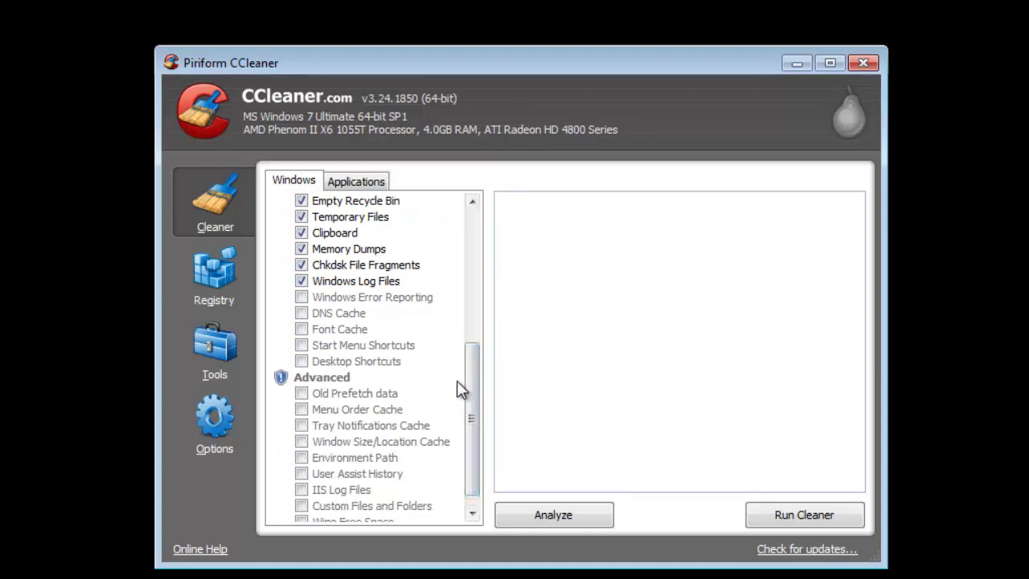
{"action": "left_click", "coordinate": [302, 297]}
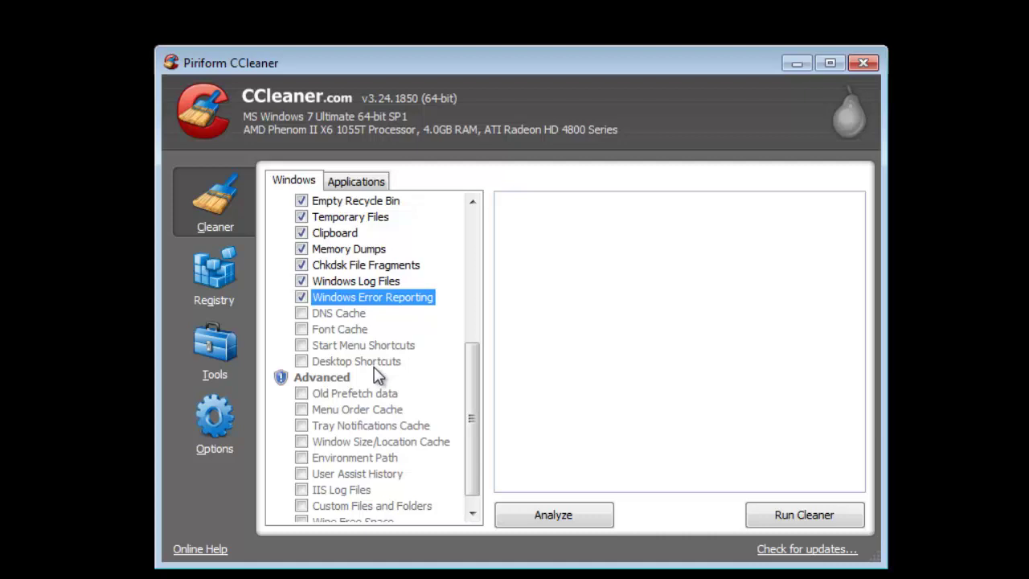
Try ticking Wipe Free Space, then dismiss its slow-cleaning warning so it stays off
{"action": "scroll", "coordinate": [437, 409], "scroll_direction": "up", "scroll_amount": 2}
{"action": "scroll", "coordinate": [439, 410], "scroll_direction": "down", "scroll_amount": 1}
{"action": "scroll", "coordinate": [436, 409], "scroll_direction": "down", "scroll_amount": 2}
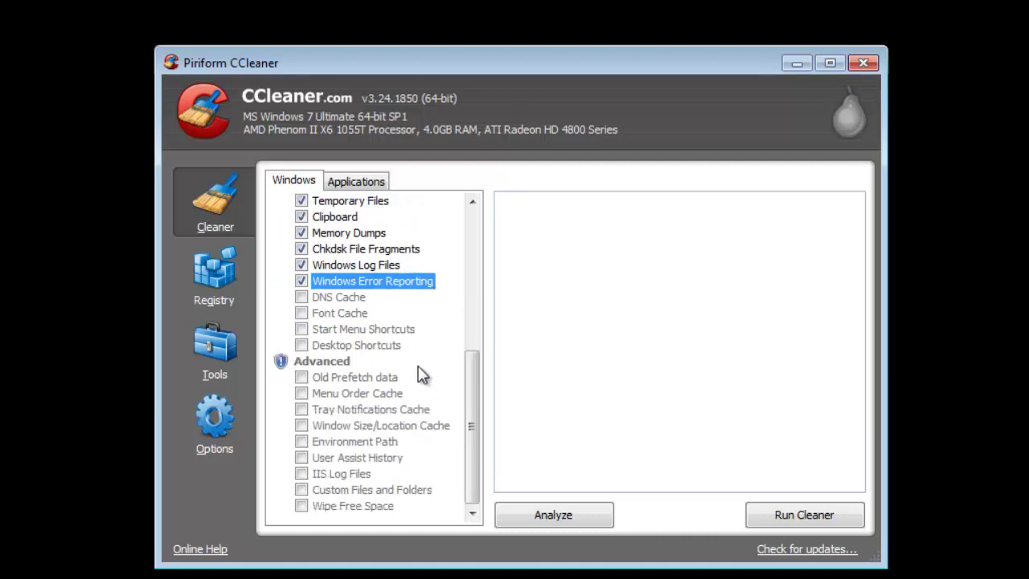
{"action": "left_click", "coordinate": [302, 506]}
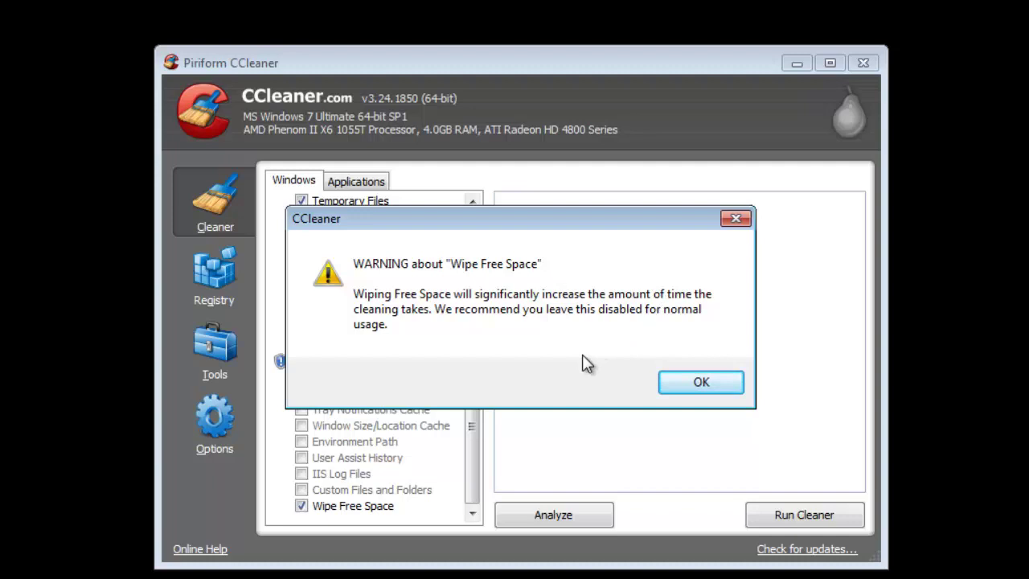
{"action": "left_click", "coordinate": [684, 383]}
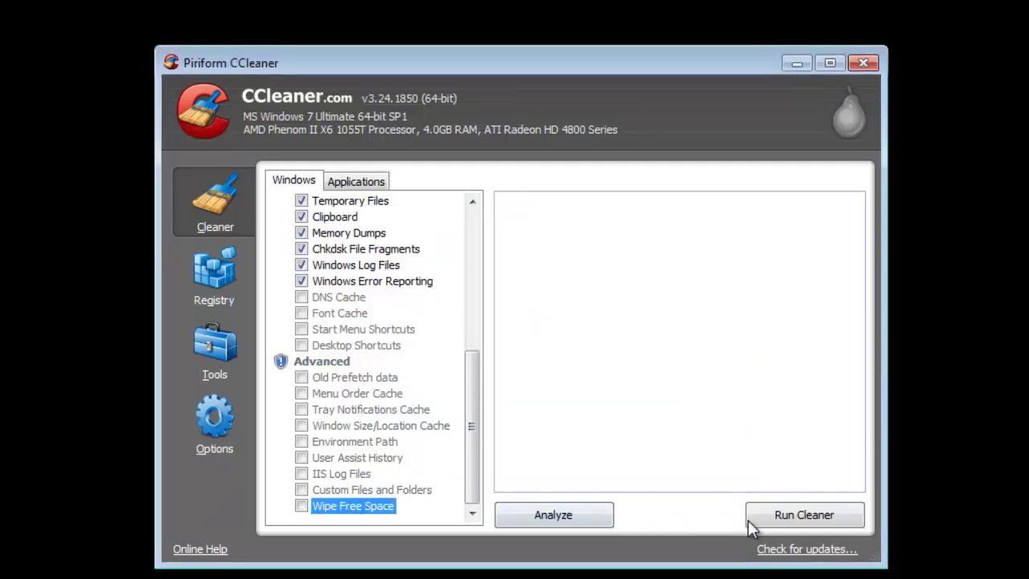
Analyze junk files, letting CCleaner close Chrome, review the 586 MB result, and run the cleaner
{"action": "left_click", "coordinate": [602, 519]}
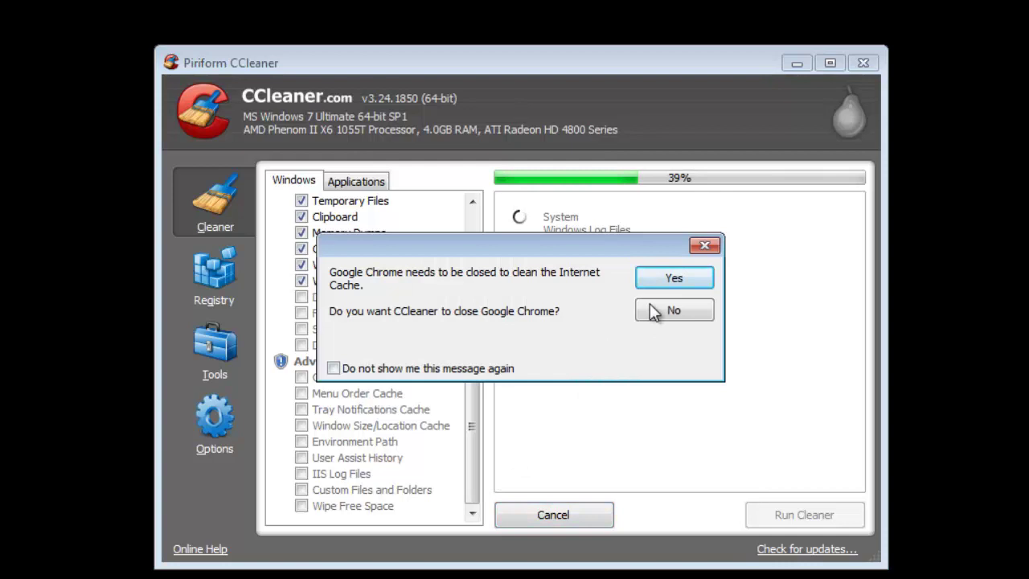
{"action": "left_click", "coordinate": [675, 288]}
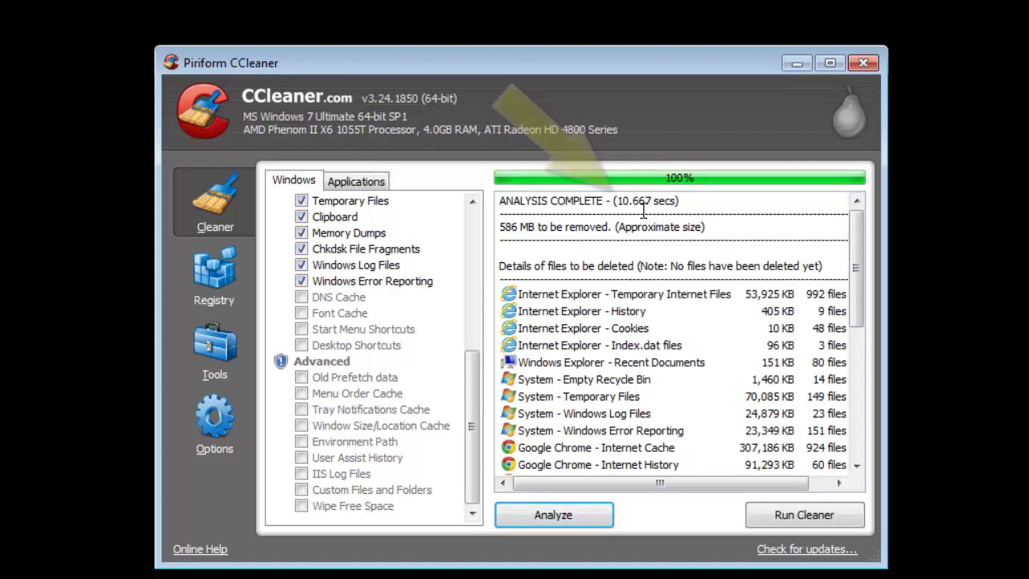
{"action": "left_click_drag", "start_coordinate": [861, 230], "coordinate": [862, 377]}
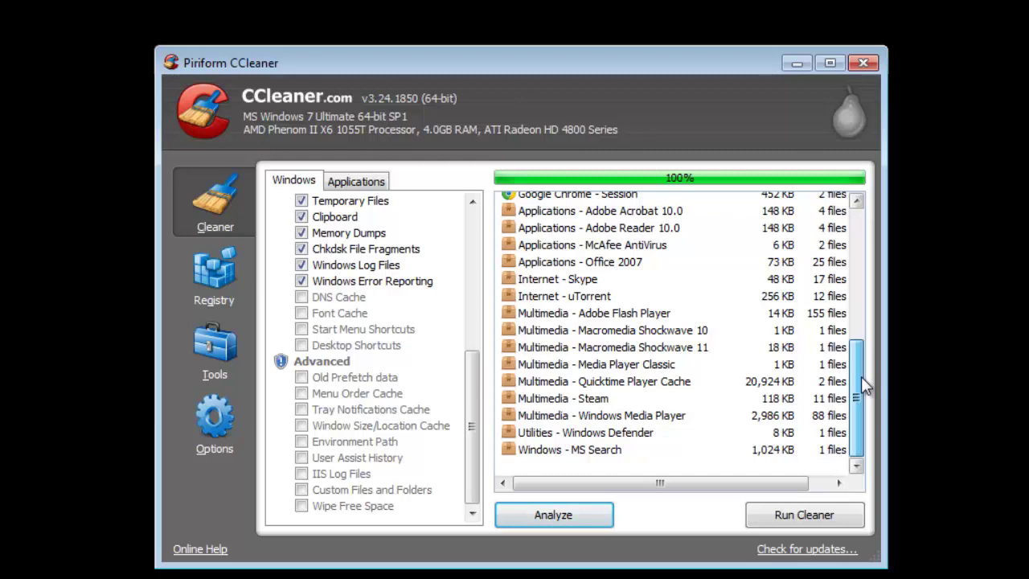
{"action": "left_click_drag", "start_coordinate": [861, 376], "coordinate": [863, 208]}
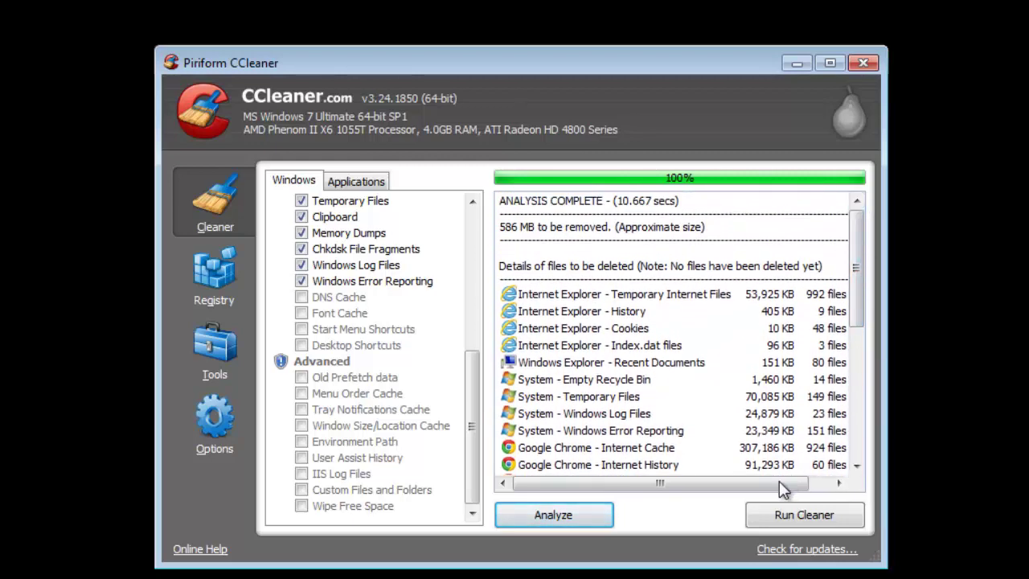
{"action": "left_click", "coordinate": [793, 514]}
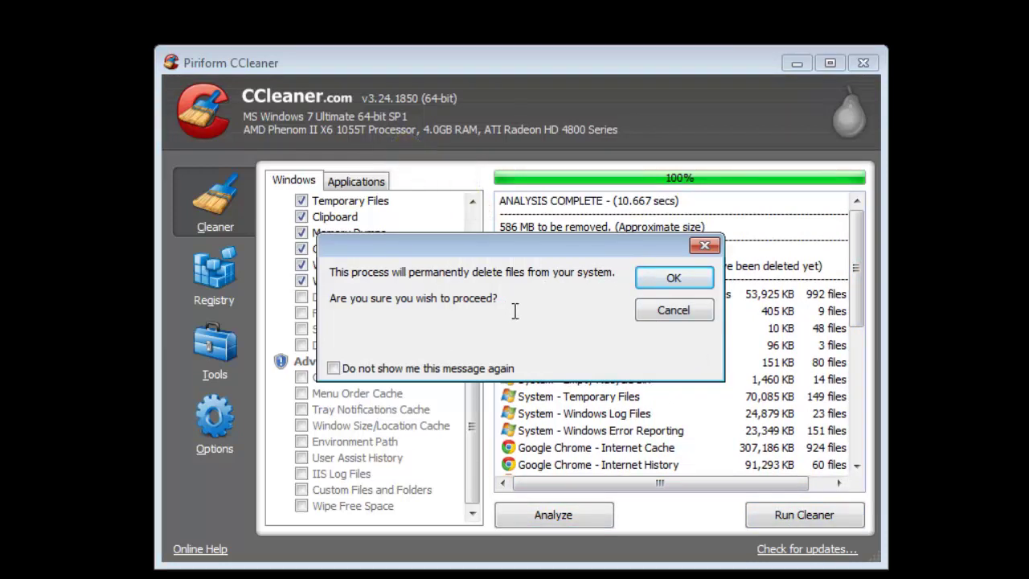
Confirm permanent deletion and check the '657 MB removed.' summary once cleaning finishes
{"action": "left_click", "coordinate": [677, 280]}
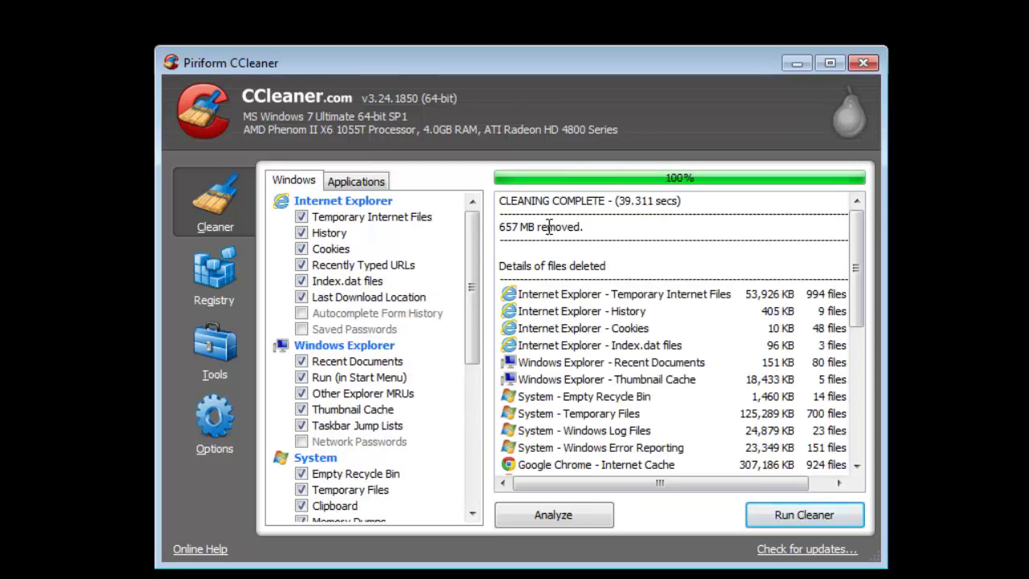
{"action": "triple_click", "coordinate": [499, 230]}
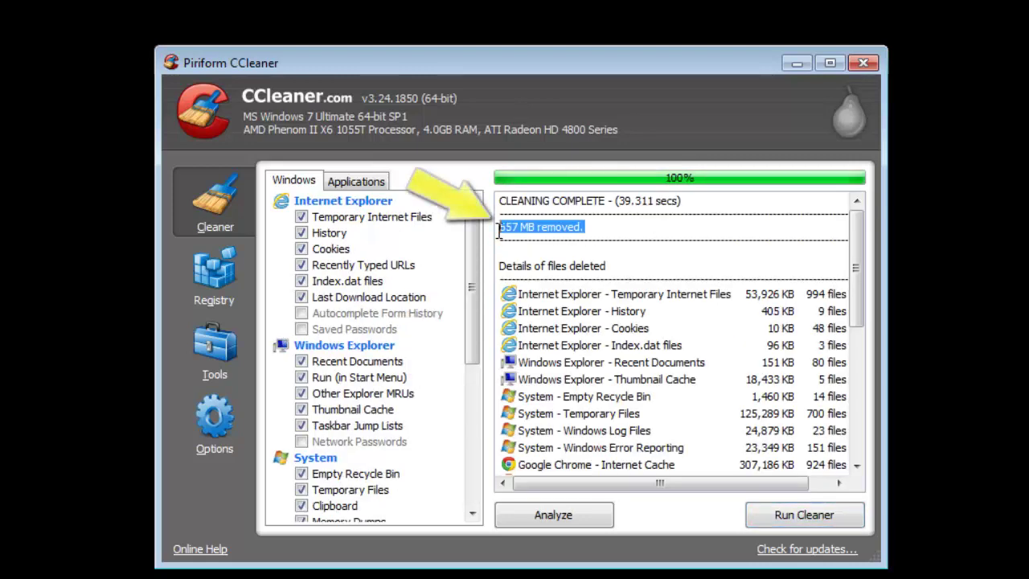
{"action": "left_click", "coordinate": [614, 234]}
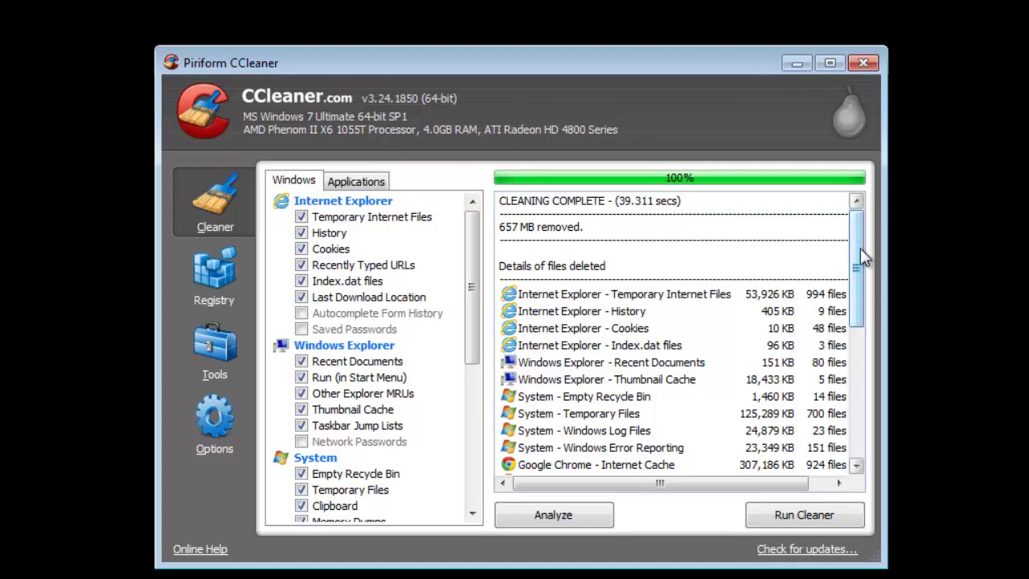
{"action": "mouse_move", "coordinate": [859, 245]}
{"action": "left_mouse_down"}
{"action": "mouse_move", "coordinate": [861, 404]}
{"action": "mouse_move", "coordinate": [855, 235]}
{"action": "left_mouse_up"}
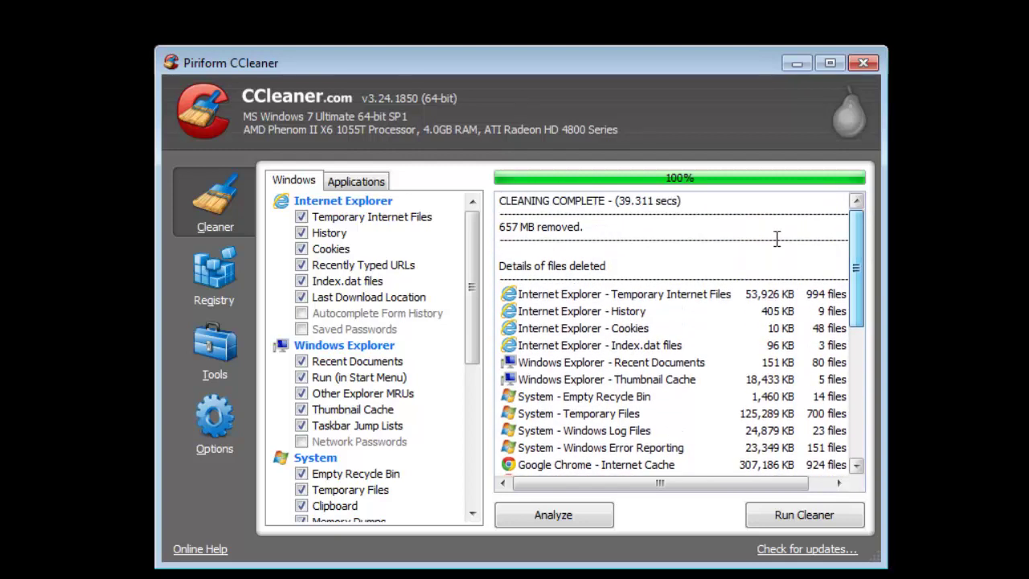
Scan the registry for issues and choose to fix the ones found
{"action": "left_click", "coordinate": [217, 286]}
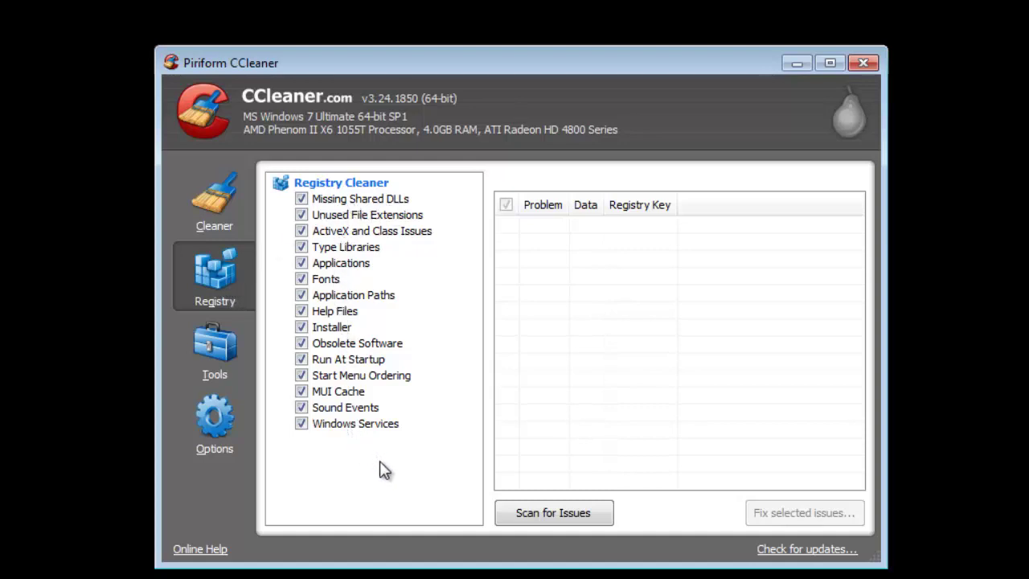
{"action": "left_click", "coordinate": [580, 517]}
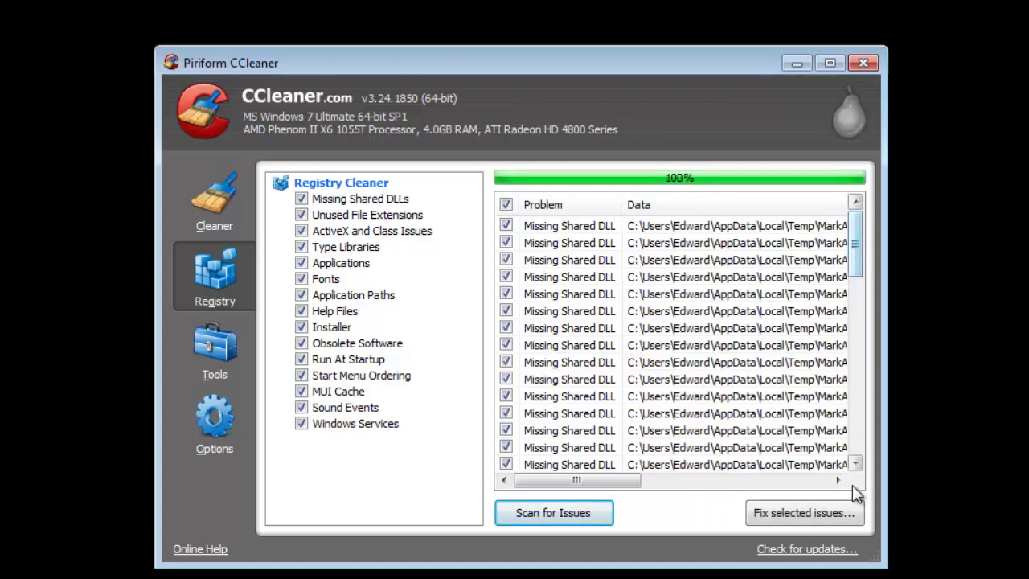
{"action": "left_click", "coordinate": [833, 517]}
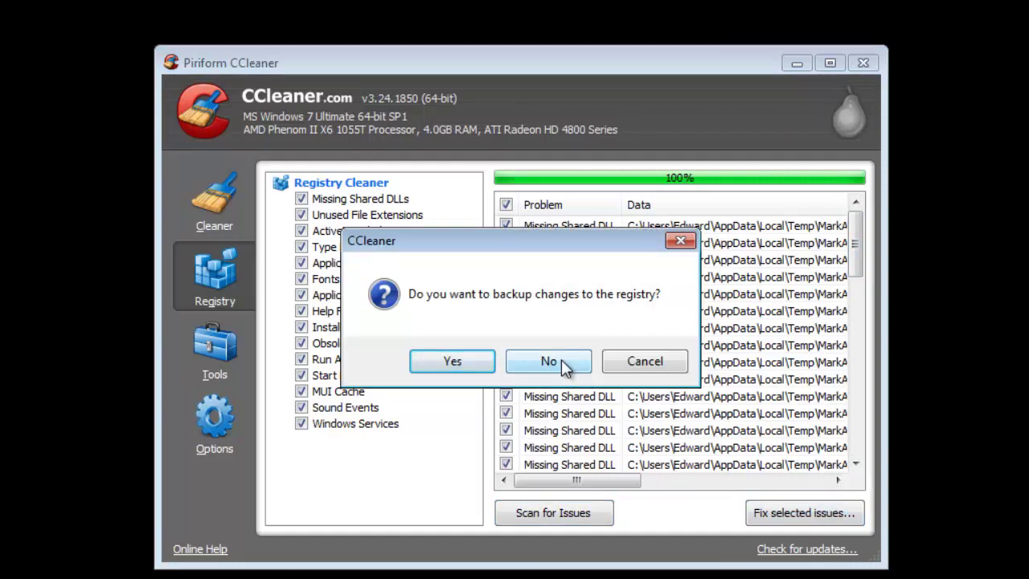
Back up the registry to Desktop\video proj, then fix all 50 selected issues
{"action": "left_click", "coordinate": [451, 361]}
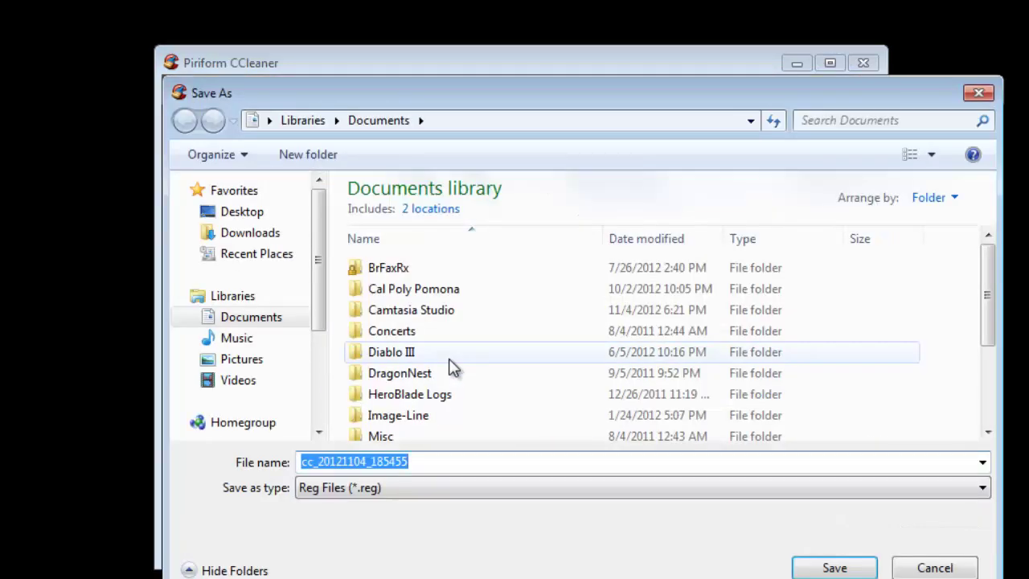
{"action": "left_click", "coordinate": [254, 214]}
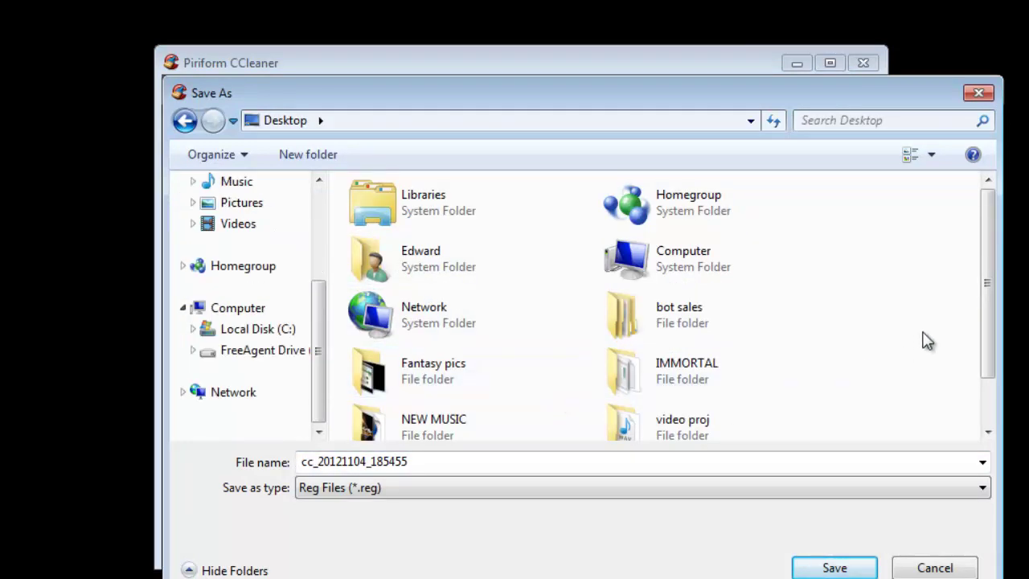
{"action": "left_click", "coordinate": [684, 438]}
{"action": "double_click", "coordinate": [699, 410]}
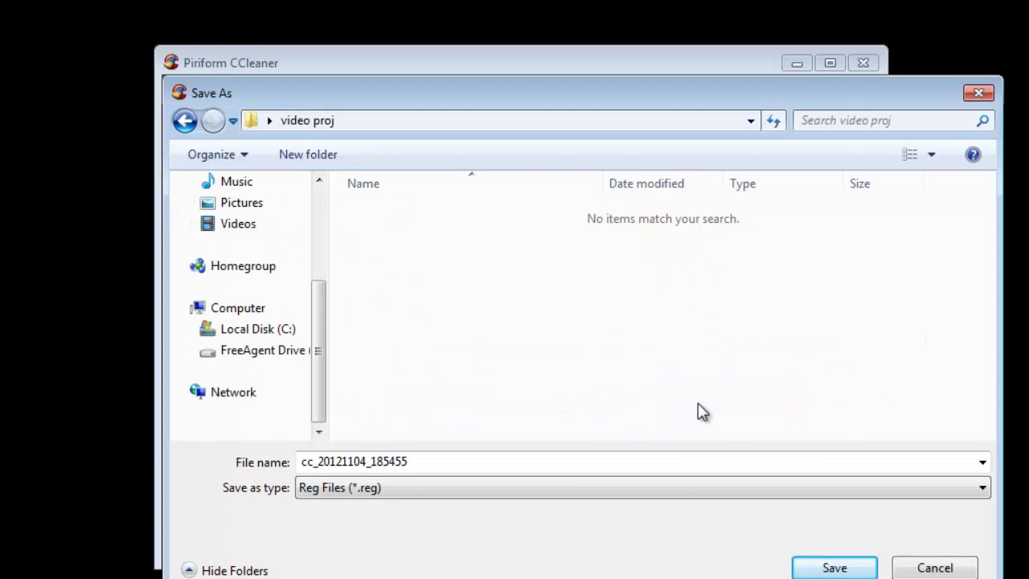
{"action": "left_click", "coordinate": [822, 565]}
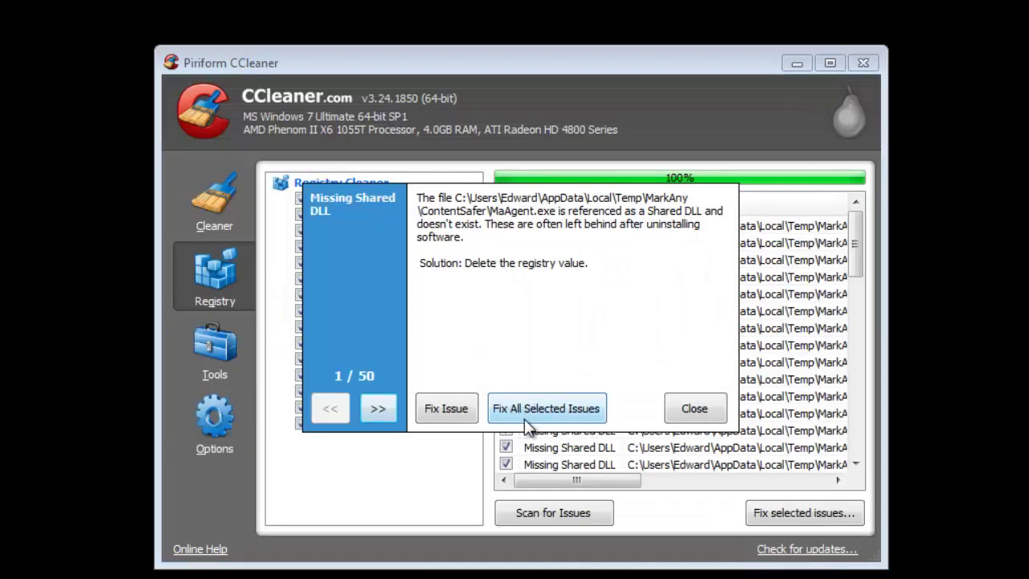
{"action": "left_click", "coordinate": [567, 411]}
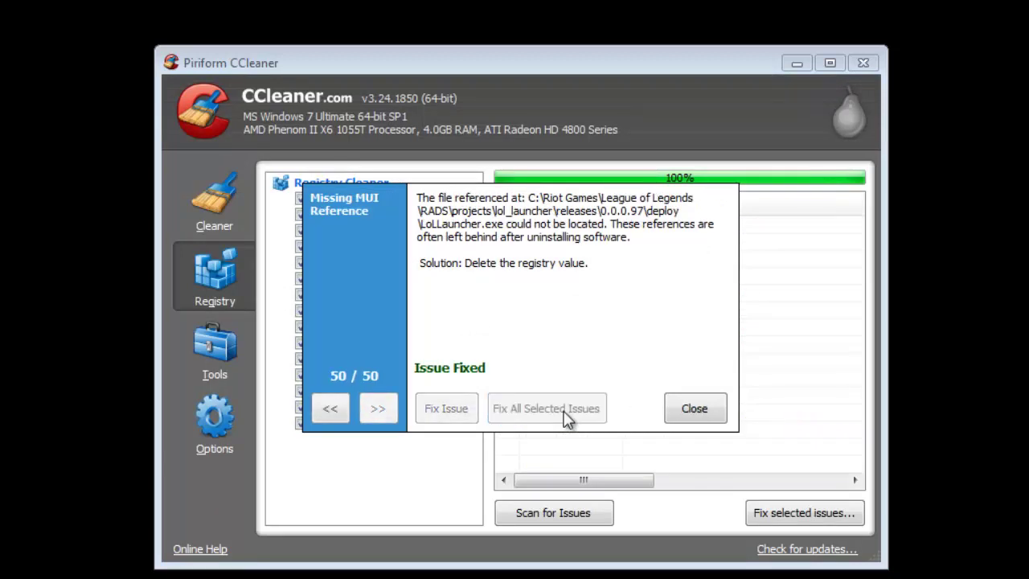
{"action": "left_click", "coordinate": [709, 411]}
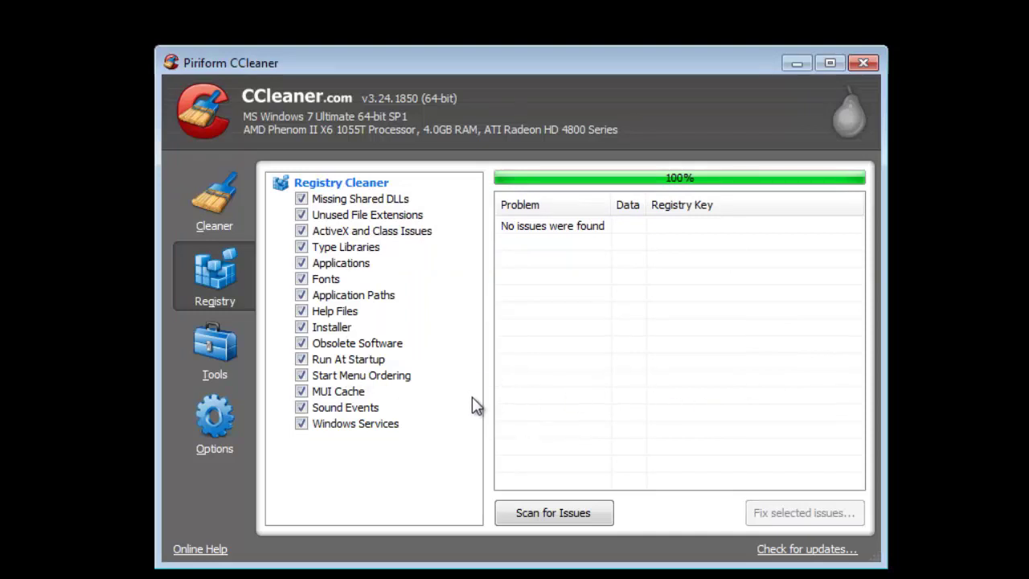
In Tools > Startup, disable the SunJavaUpdateSched startup entry
{"action": "left_click", "coordinate": [224, 355]}
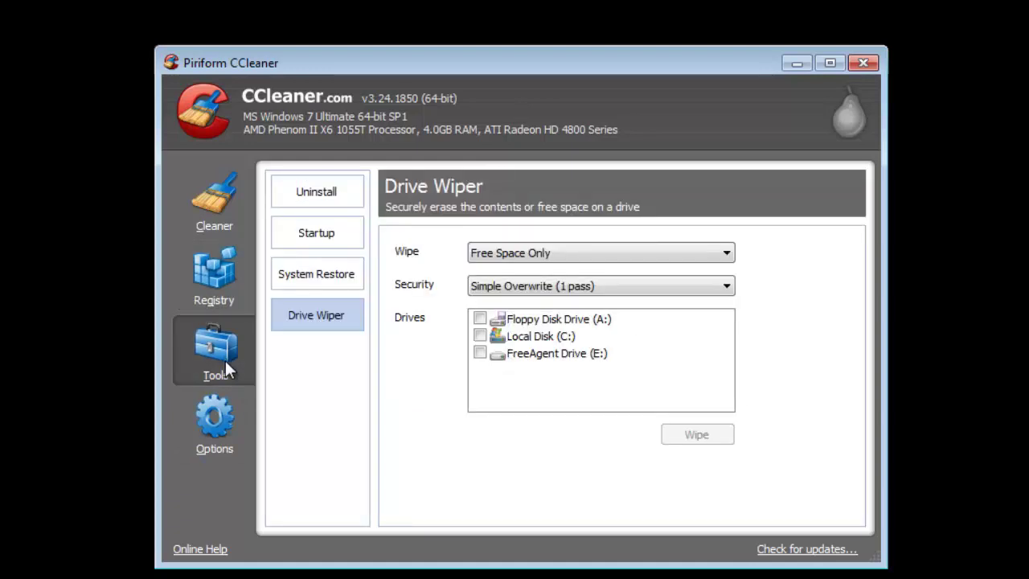
{"action": "left_click", "coordinate": [343, 235]}
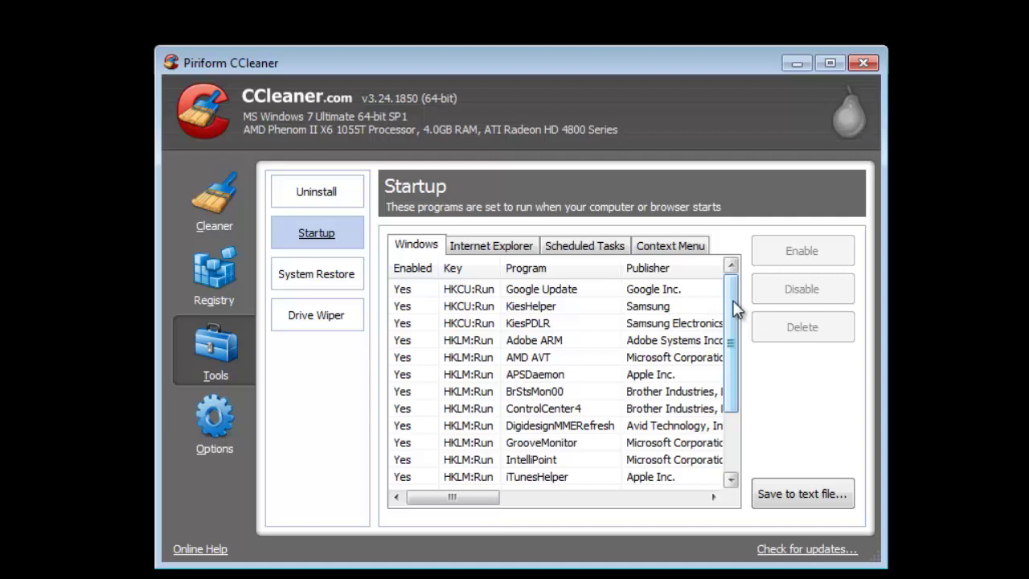
{"action": "left_click_drag", "start_coordinate": [735, 309], "coordinate": [727, 394]}
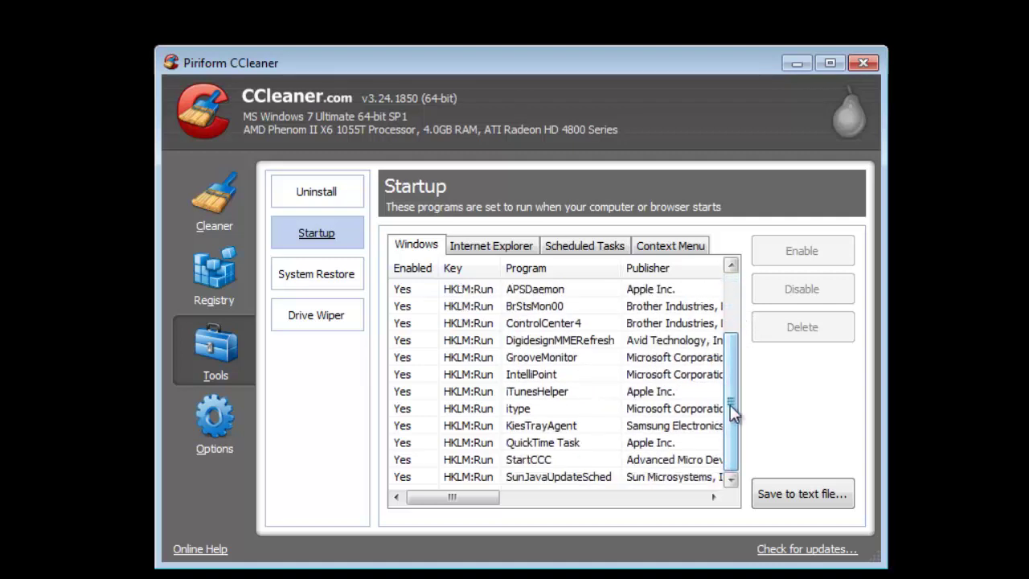
{"action": "left_click", "coordinate": [580, 477]}
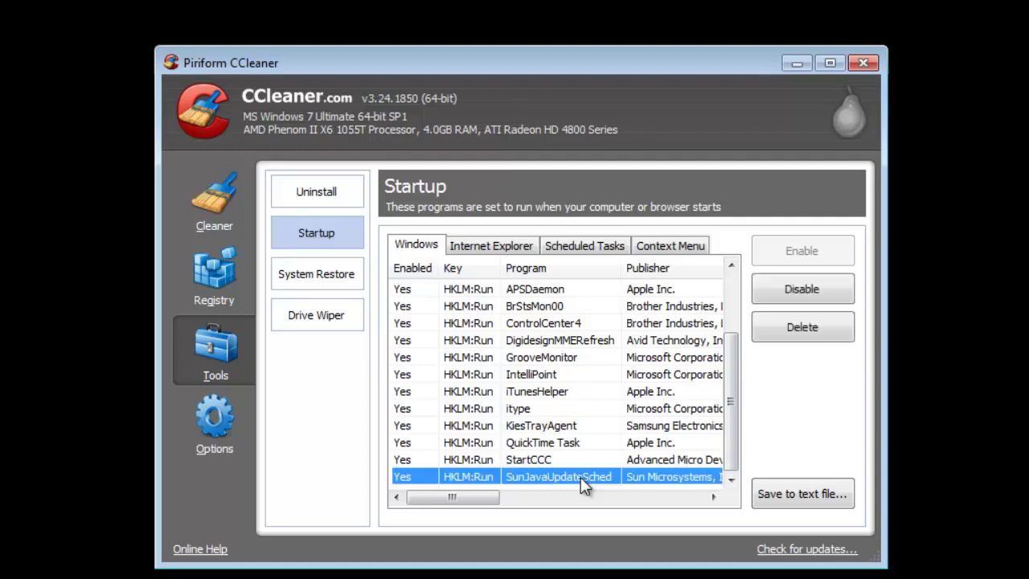
{"action": "left_click", "coordinate": [821, 291]}
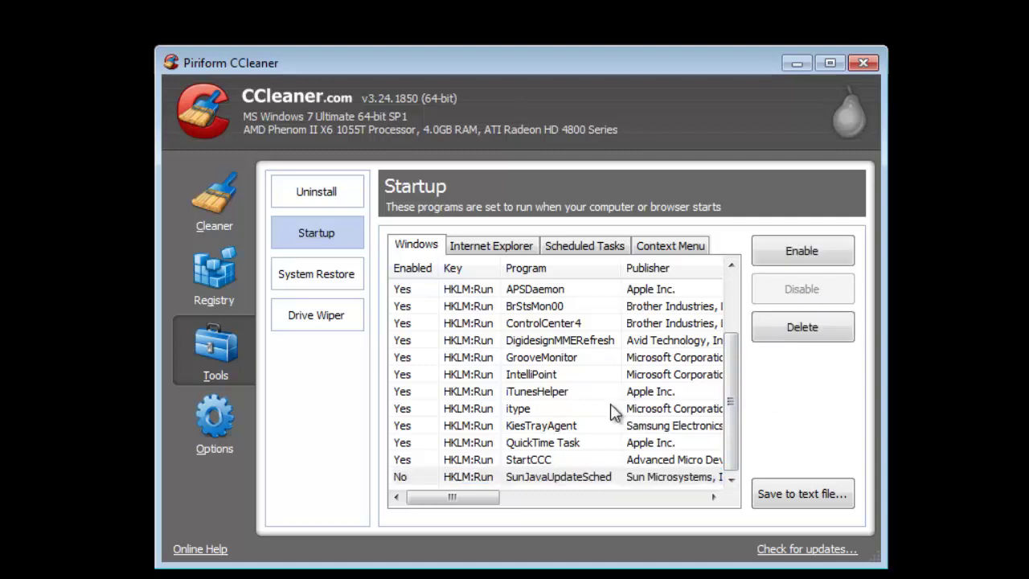
Disable the KiesTrayAgent, iTunesHelper, KiesHelper and KiesPDLR startup entries
{"action": "mouse_move", "coordinate": [480, 495]}
{"action": "left_mouse_down"}
{"action": "mouse_move", "coordinate": [497, 501]}
{"action": "mouse_move", "coordinate": [473, 500]}
{"action": "left_mouse_up"}
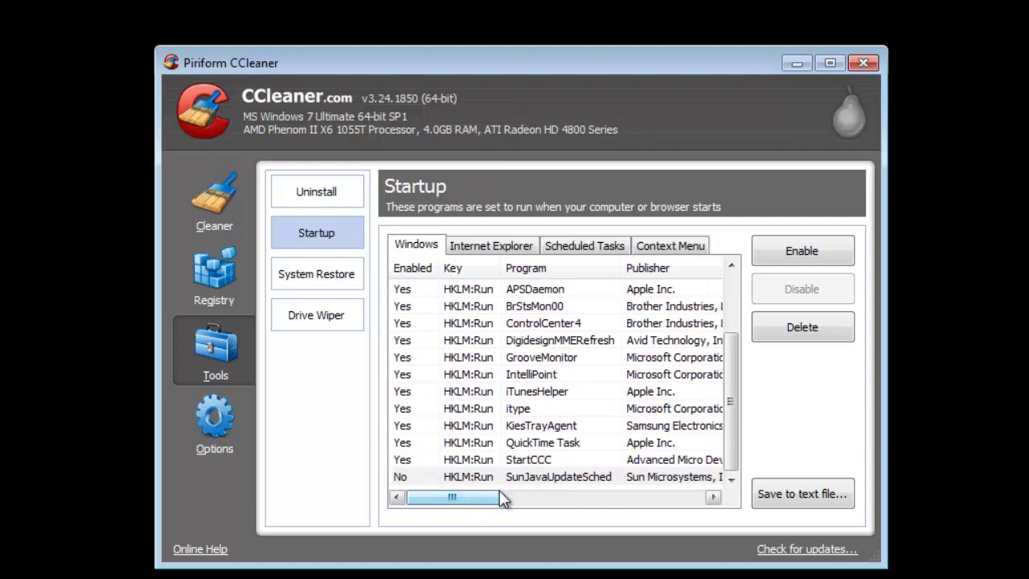
{"action": "left_click", "coordinate": [571, 426]}
{"action": "left_click", "coordinate": [788, 292]}
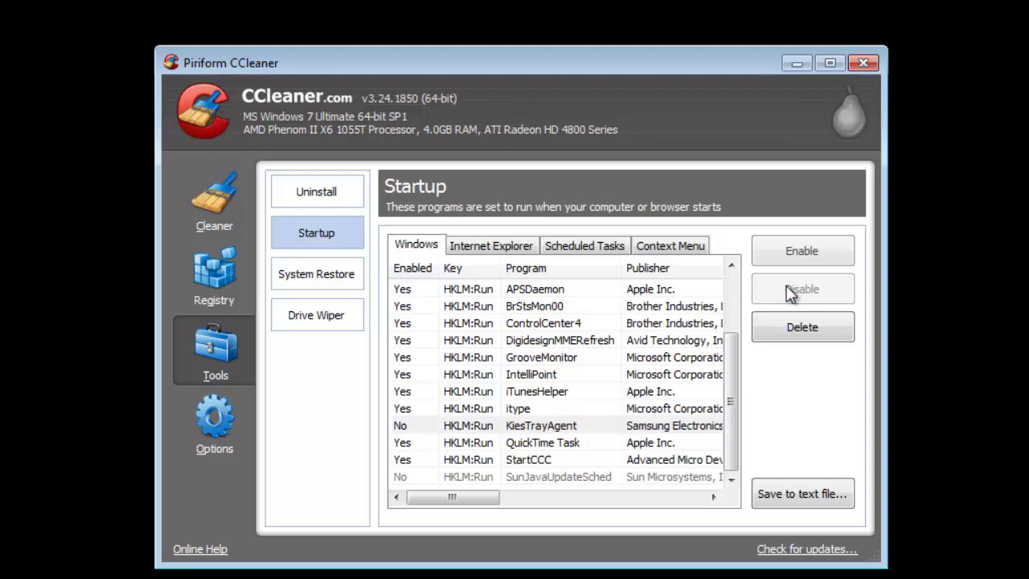
{"action": "left_click", "coordinate": [565, 392]}
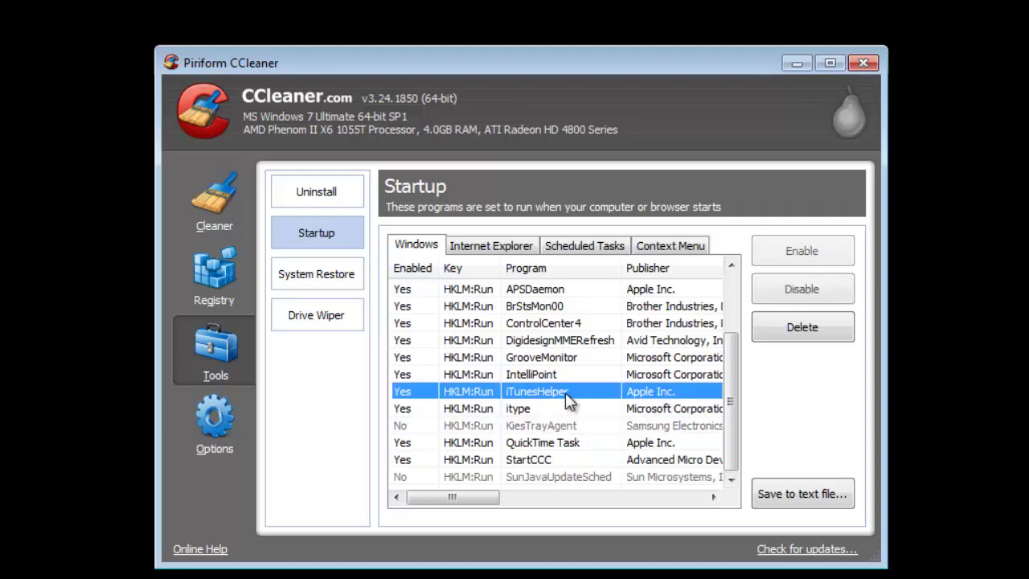
{"action": "left_click", "coordinate": [800, 293]}
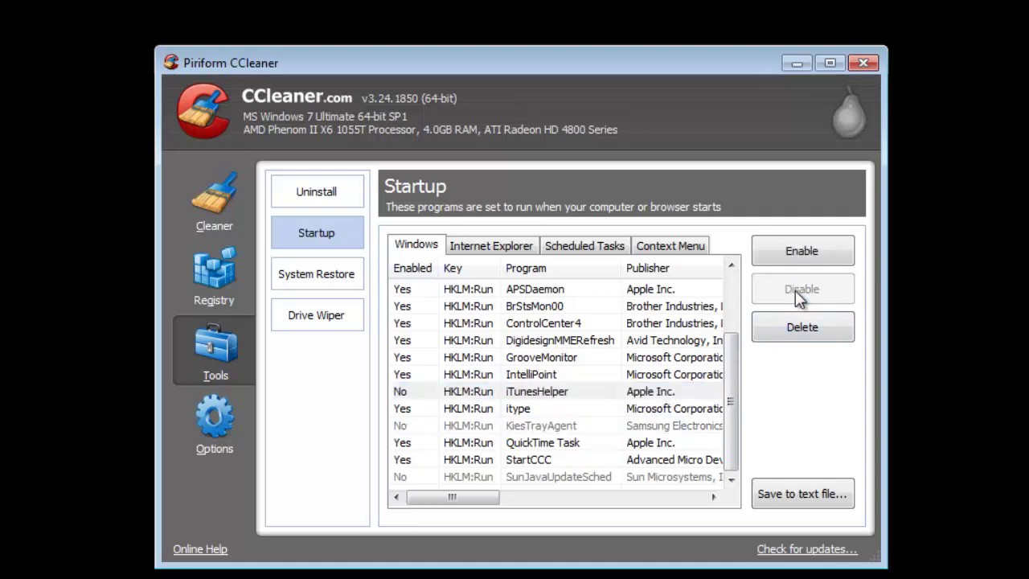
{"action": "left_click_drag", "start_coordinate": [732, 386], "coordinate": [735, 359]}
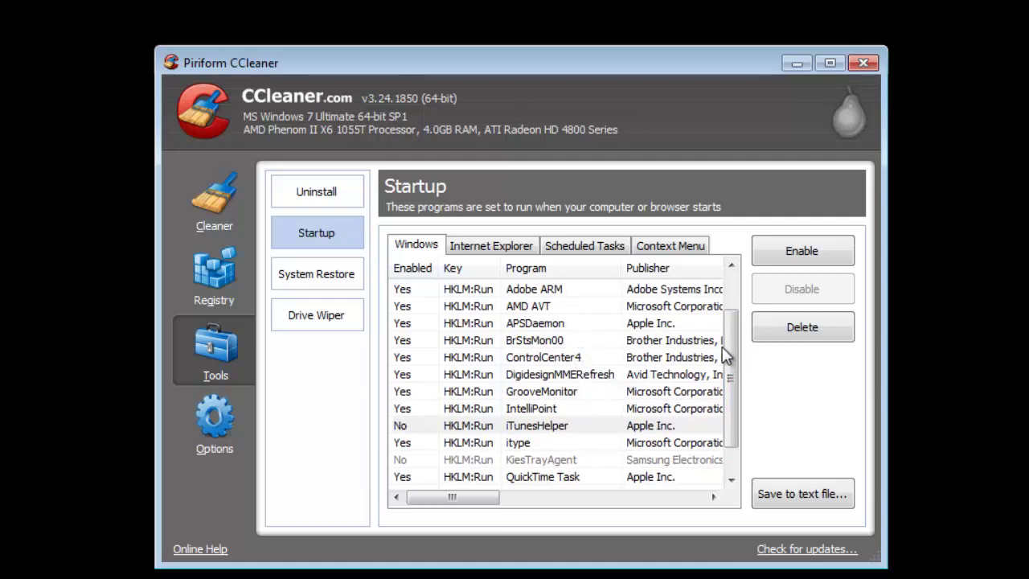
{"action": "left_click_drag", "start_coordinate": [733, 359], "coordinate": [735, 326]}
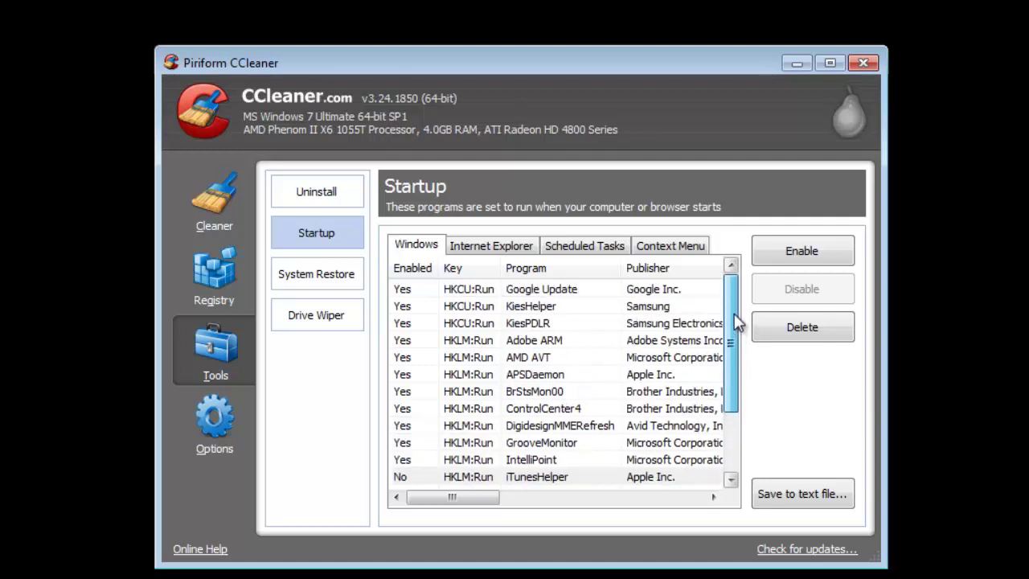
{"action": "left_click", "coordinate": [535, 308]}
{"action": "left_click", "coordinate": [796, 291]}
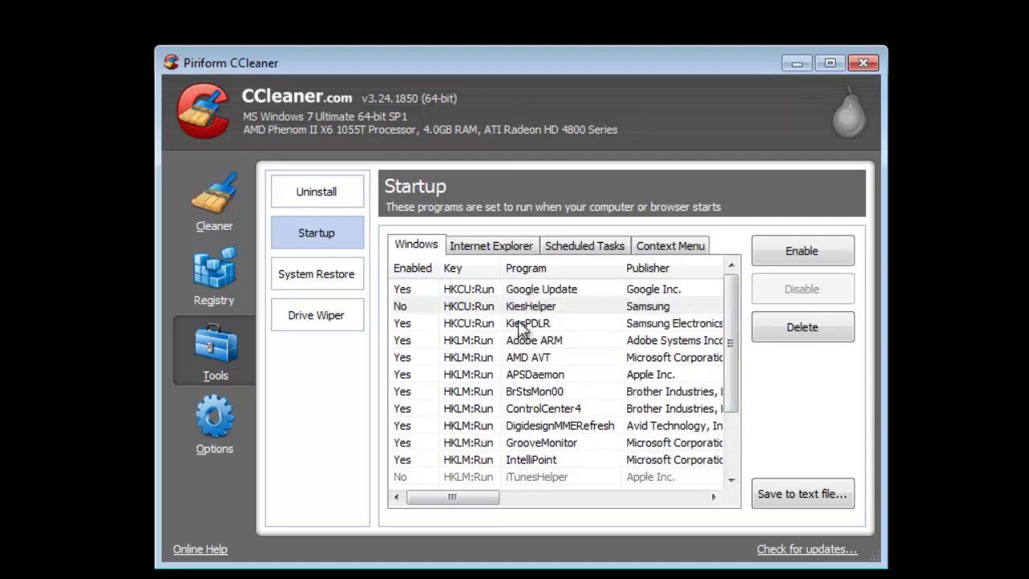
{"action": "left_click", "coordinate": [522, 324]}
{"action": "left_click", "coordinate": [796, 291]}
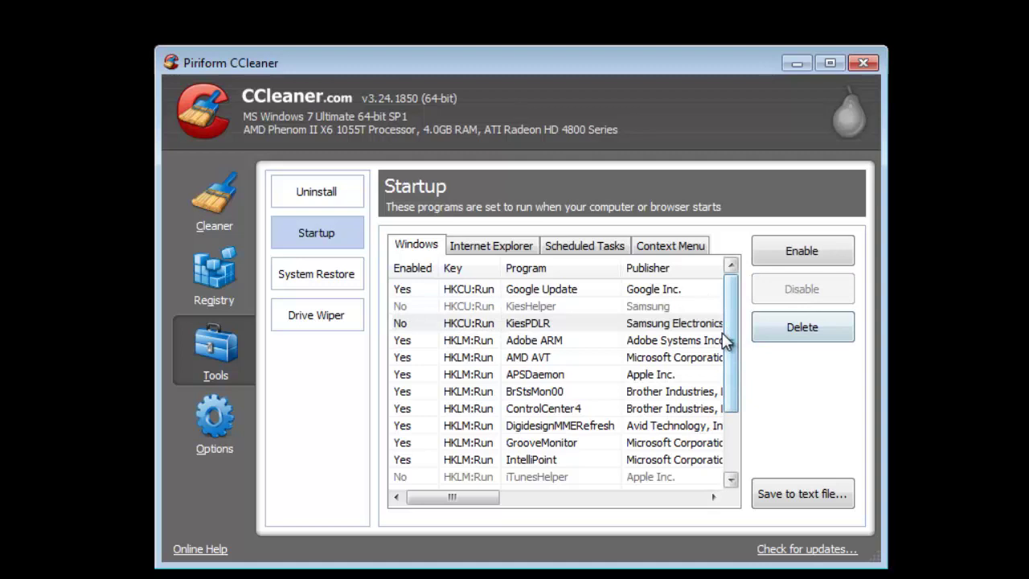
Open System Restore and inspect the Installed Camtasia Studio 8 and Scheduled Checkpoint restore points
{"action": "left_click", "coordinate": [326, 277]}
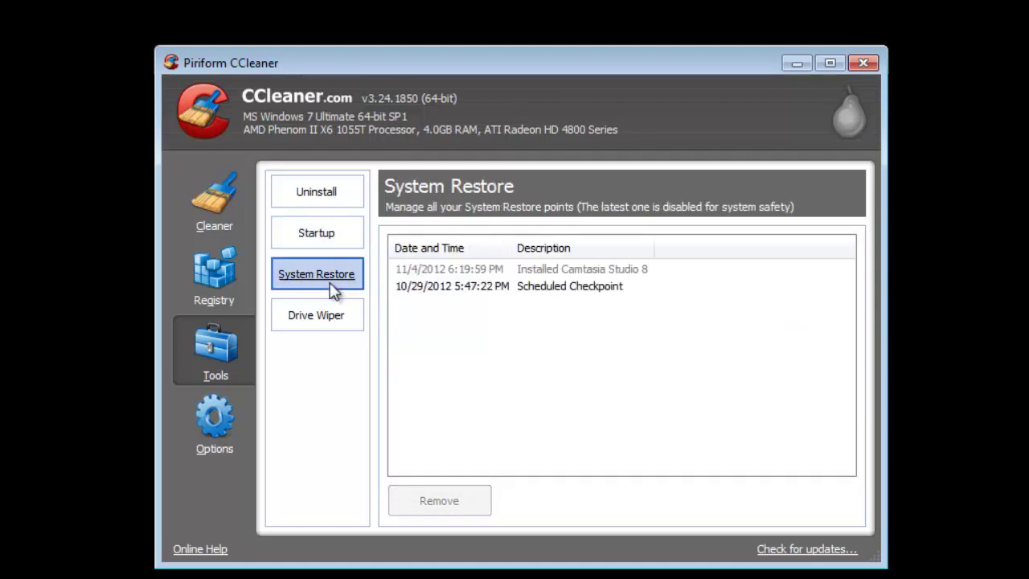
{"action": "left_click", "coordinate": [528, 291]}
{"action": "left_click", "coordinate": [548, 269]}
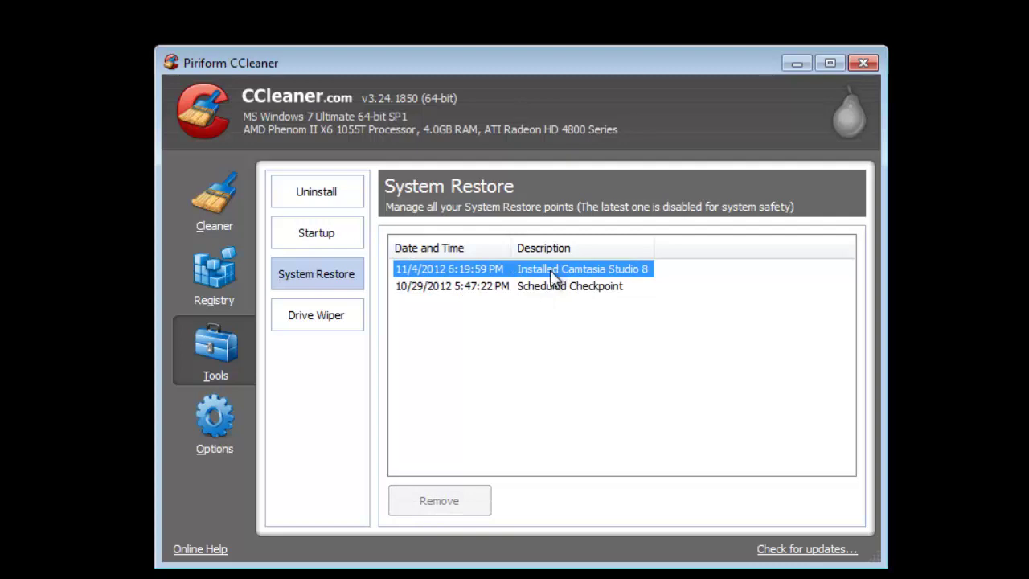
{"action": "left_click", "coordinate": [551, 291]}
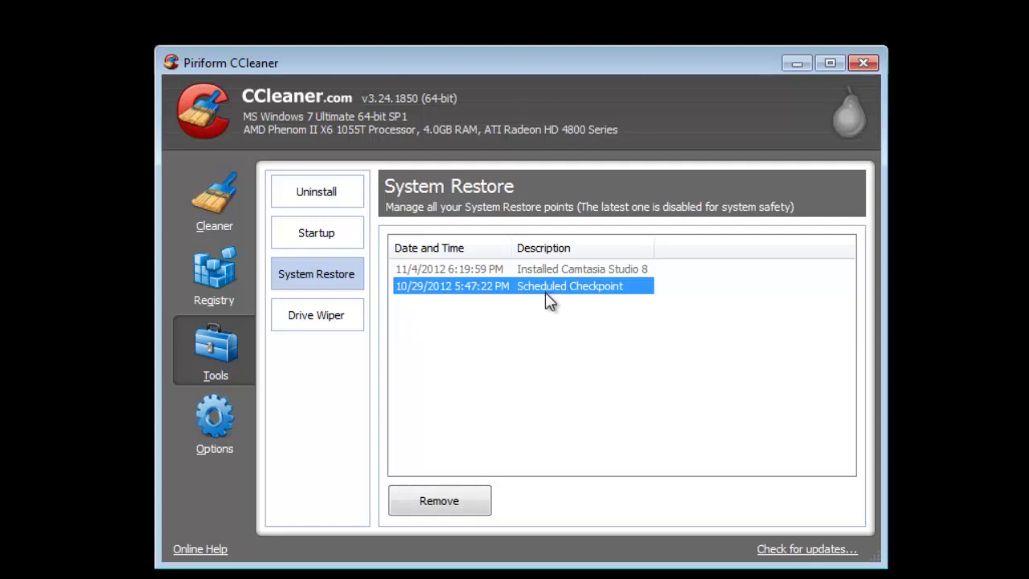
Review the Drive Wiper, keeping Free Space Only and Simple Overwrite (1 pass) with no drive selected, then open Options
{"action": "left_click", "coordinate": [341, 321]}
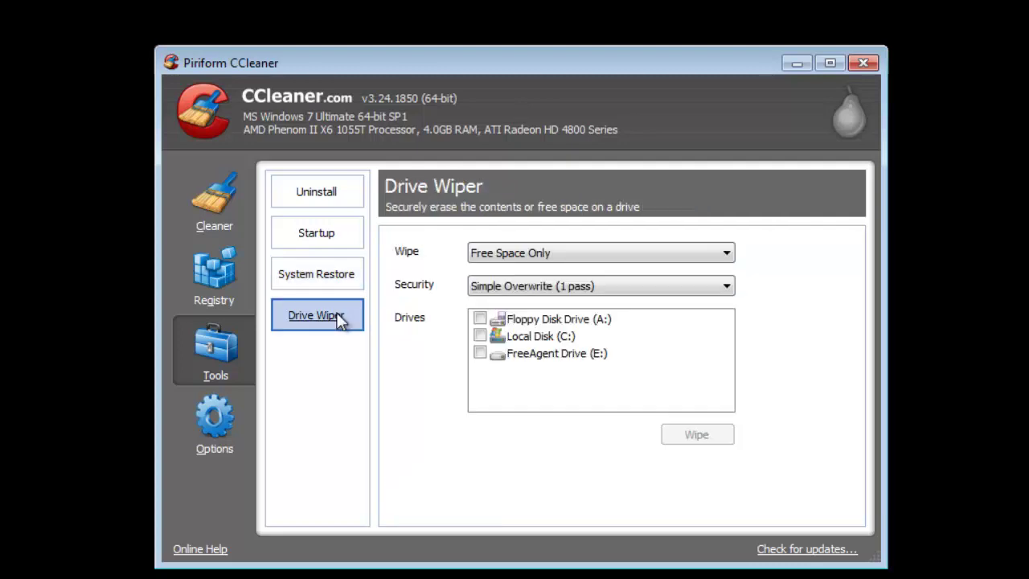
{"action": "left_click", "coordinate": [701, 257]}
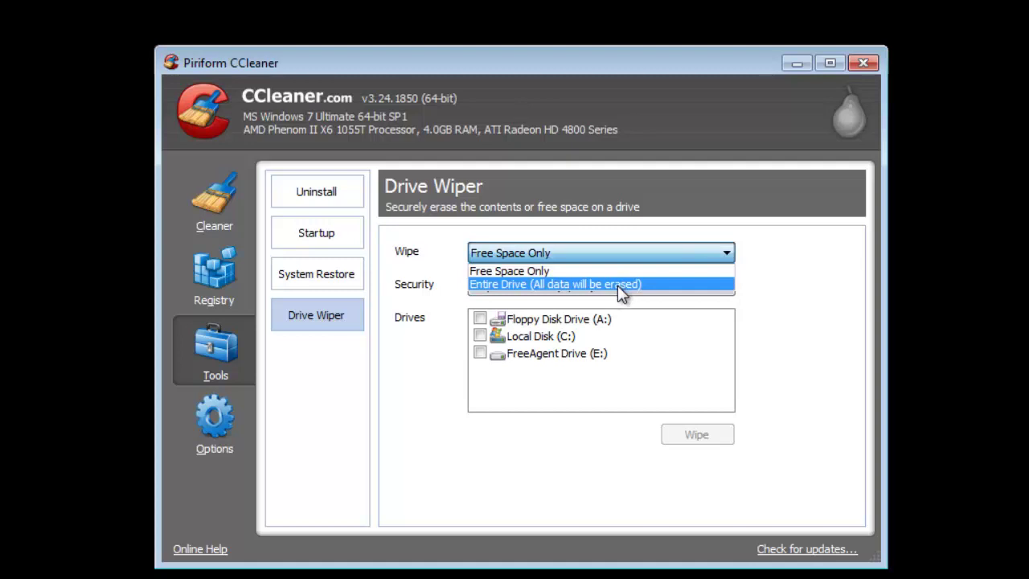
{"action": "left_click", "coordinate": [672, 255]}
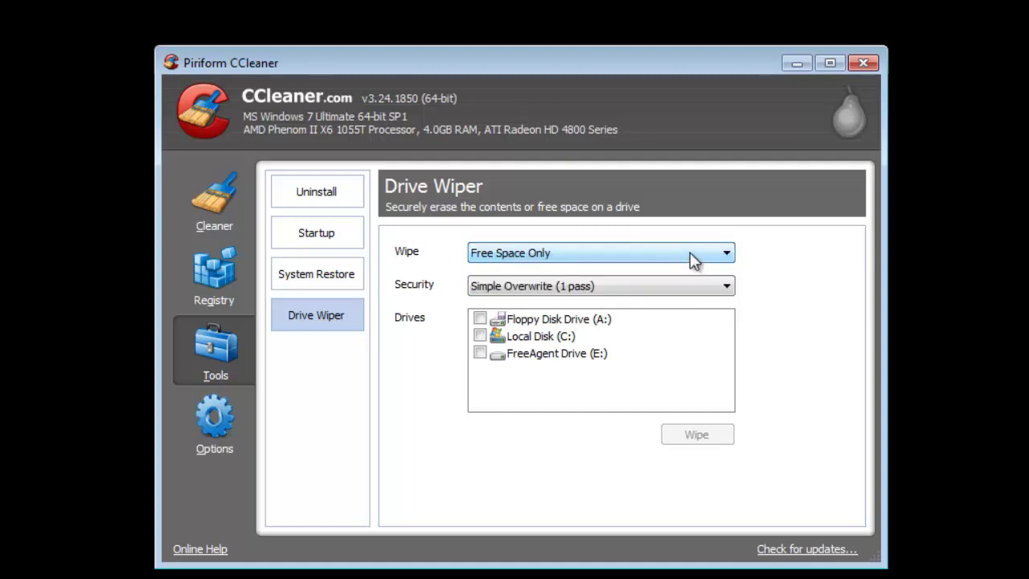
{"action": "left_click", "coordinate": [728, 286]}
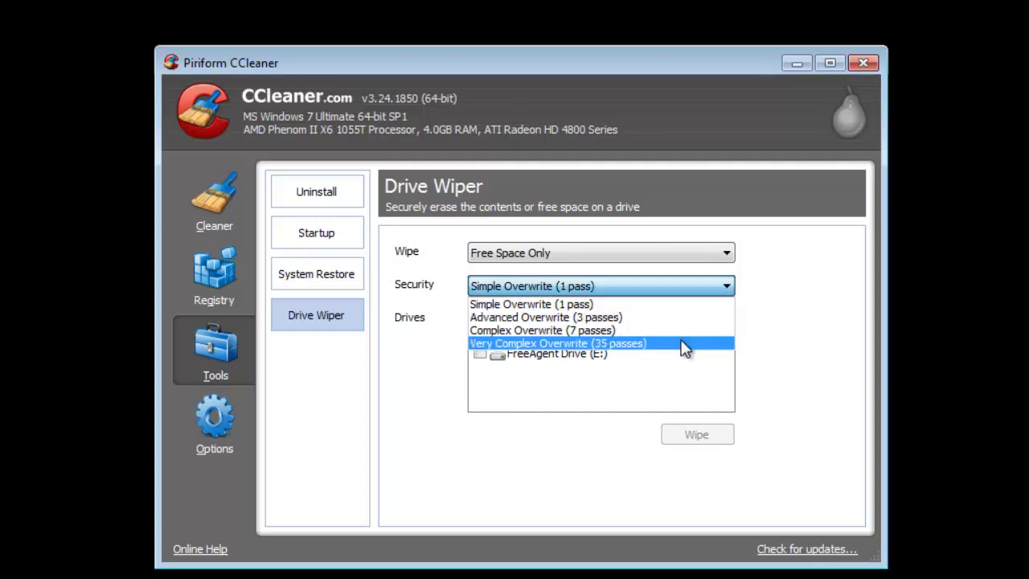
{"action": "left_click", "coordinate": [727, 285]}
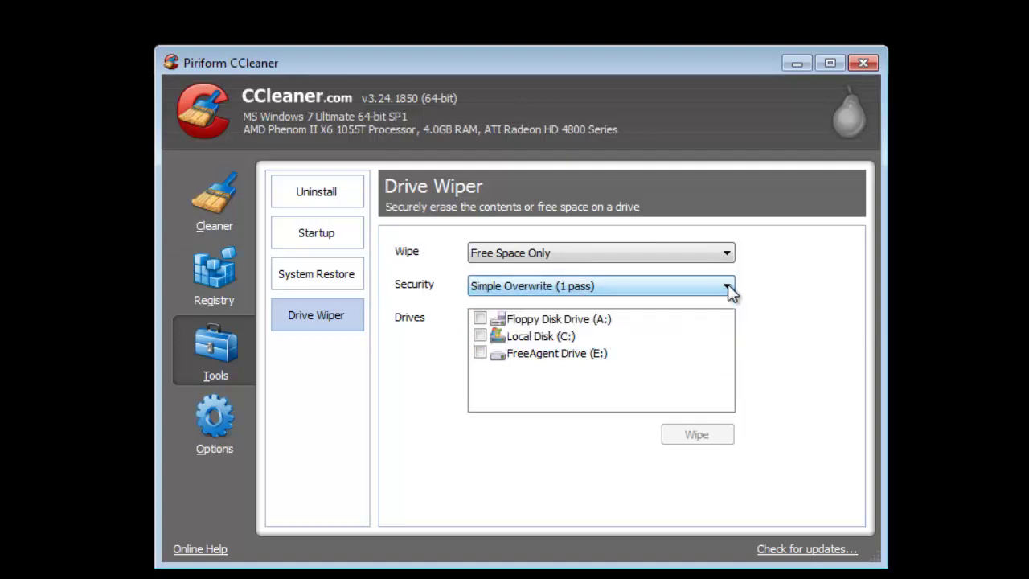
{"action": "left_click", "coordinate": [479, 318]}
{"action": "left_click", "coordinate": [480, 318]}
{"action": "left_click", "coordinate": [228, 425]}
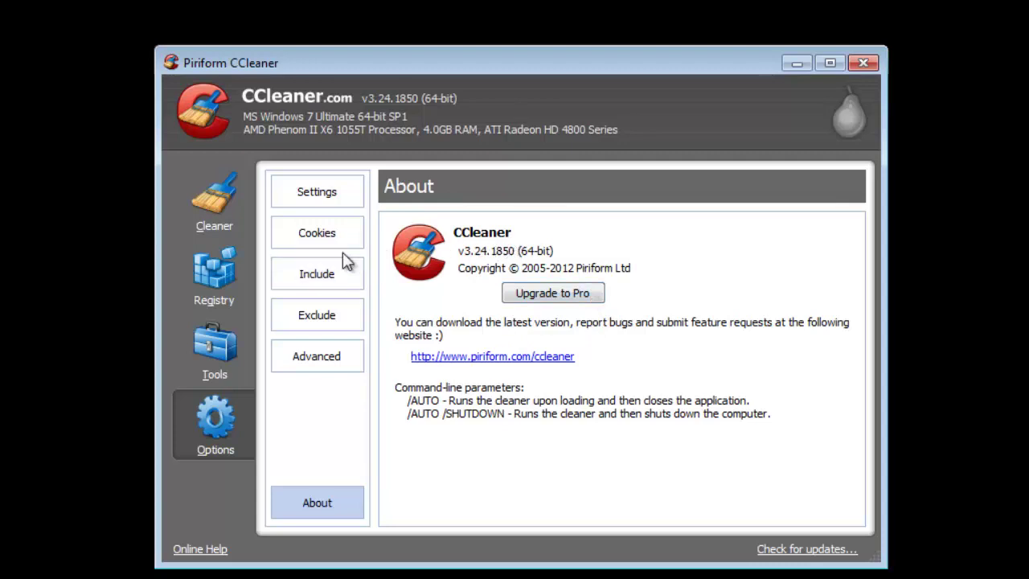
Show the Options Settings page with both Recycle Bin context menu entries for CCleaner enabled
{"action": "left_click", "coordinate": [340, 193]}
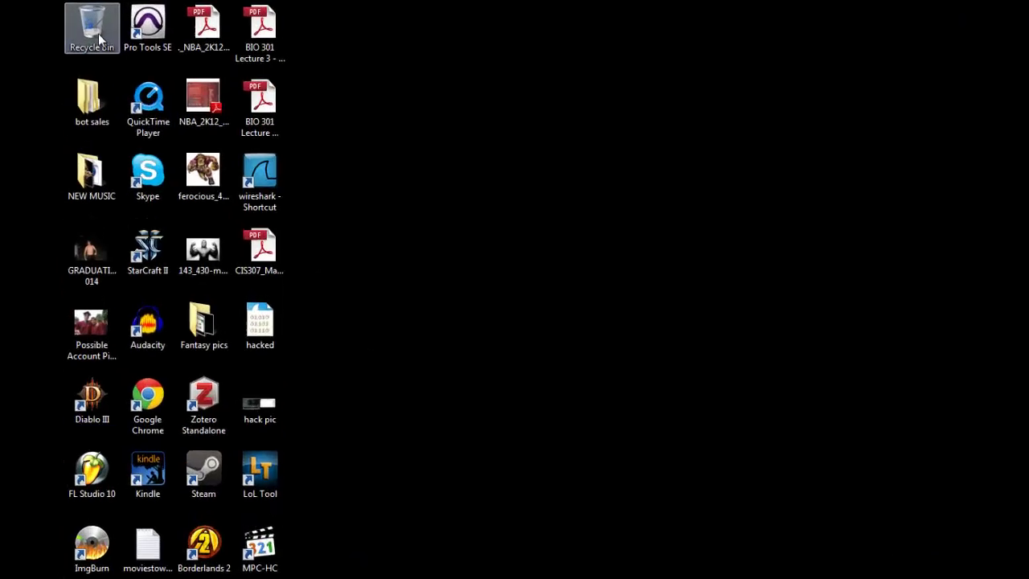
From the Recycle Bin's shortcut menu, choose Open CCleaner..., then later choose Run CCleaner
{"action": "right_click", "coordinate": [74, 25]}
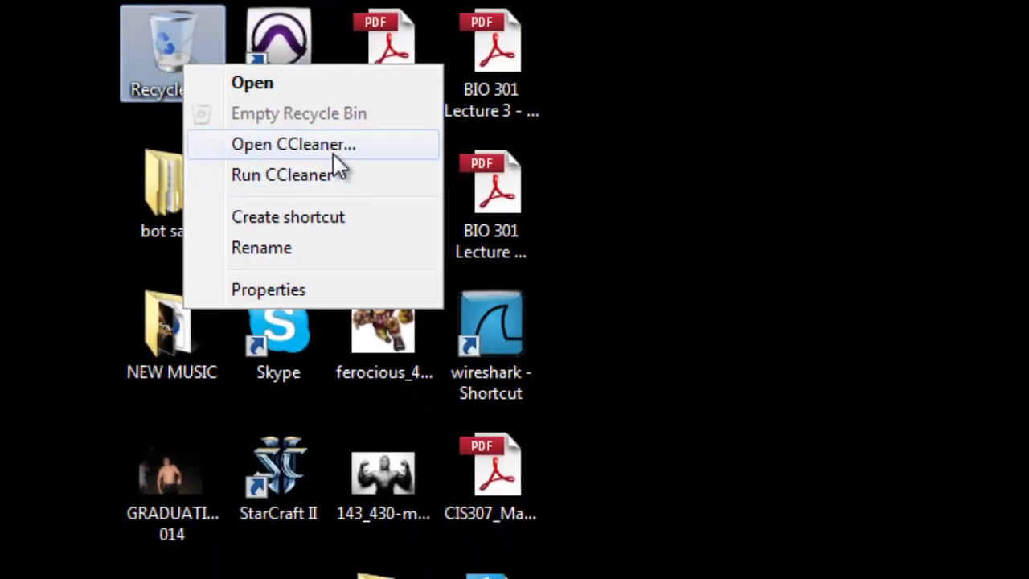
{"action": "left_click", "coordinate": [333, 154]}
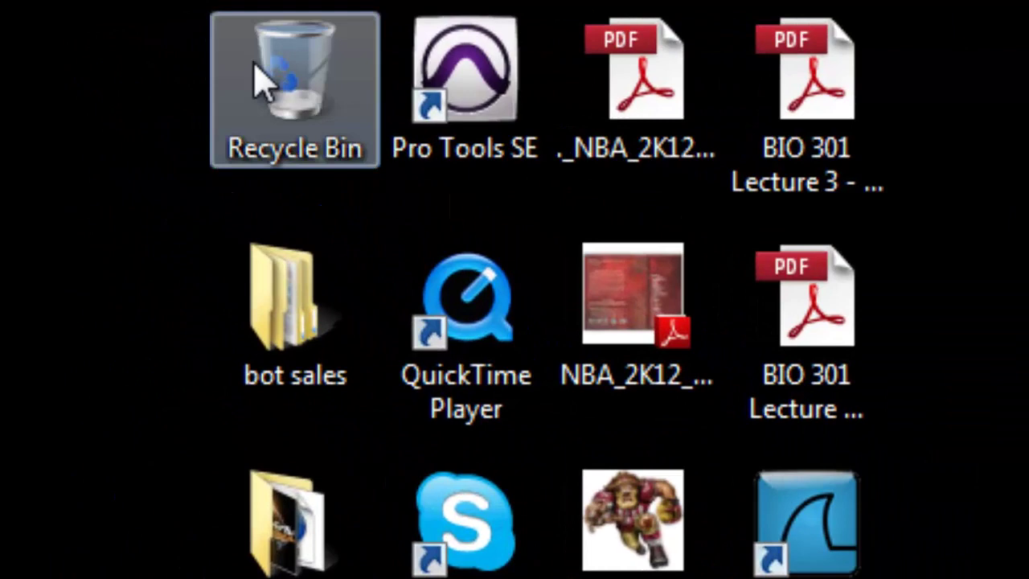
{"action": "left_click", "coordinate": [69, 32]}
{"action": "right_click", "coordinate": [288, 103]}
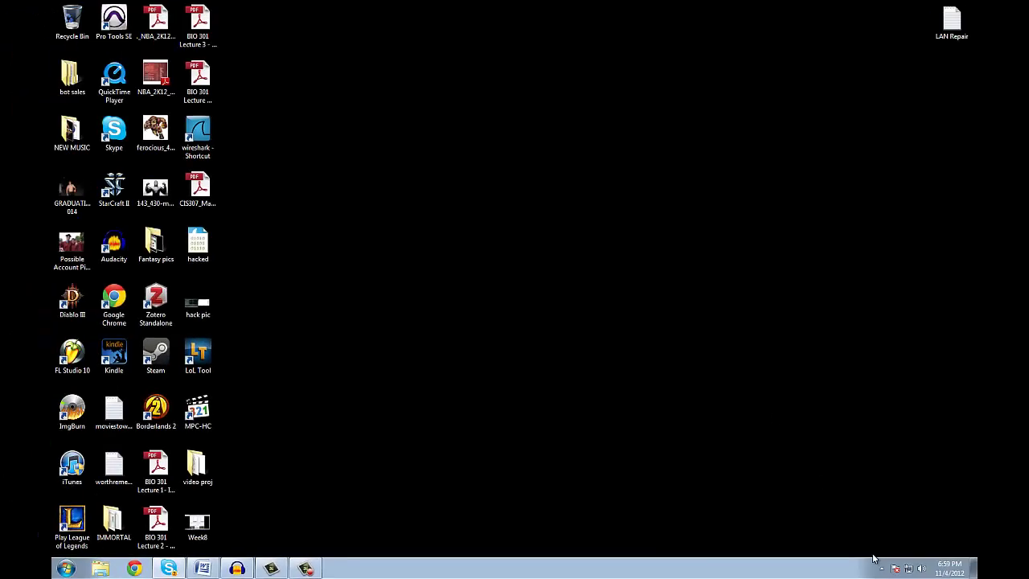
{"action": "left_click", "coordinate": [881, 568]}
{"action": "right_click", "coordinate": [59, 20]}
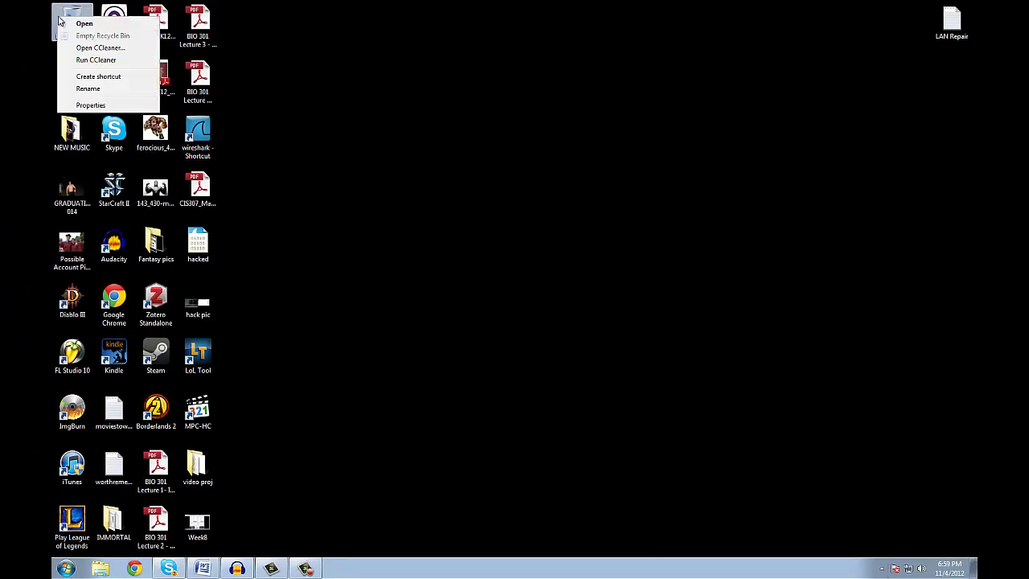
{"action": "left_click", "coordinate": [95, 61]}
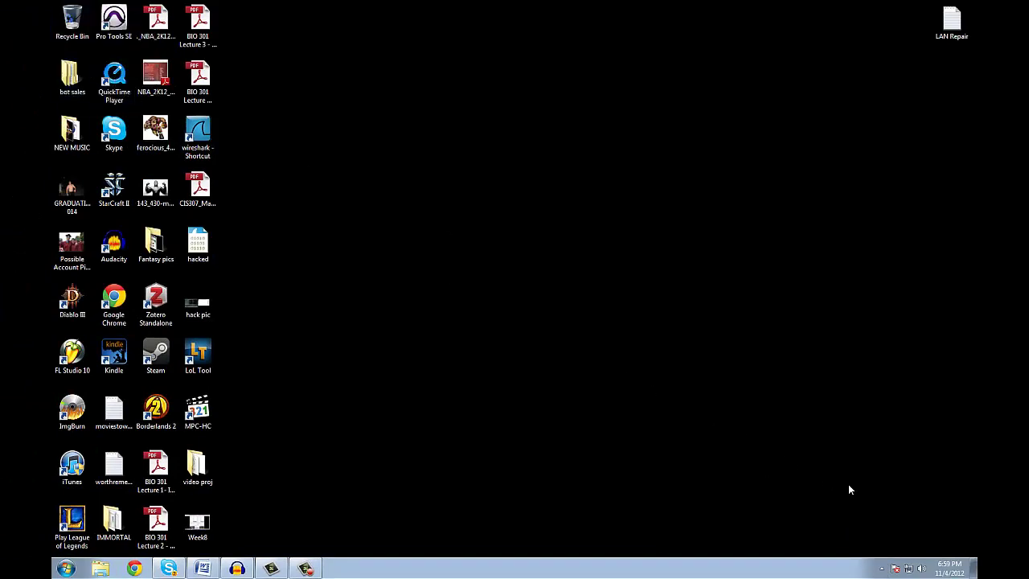